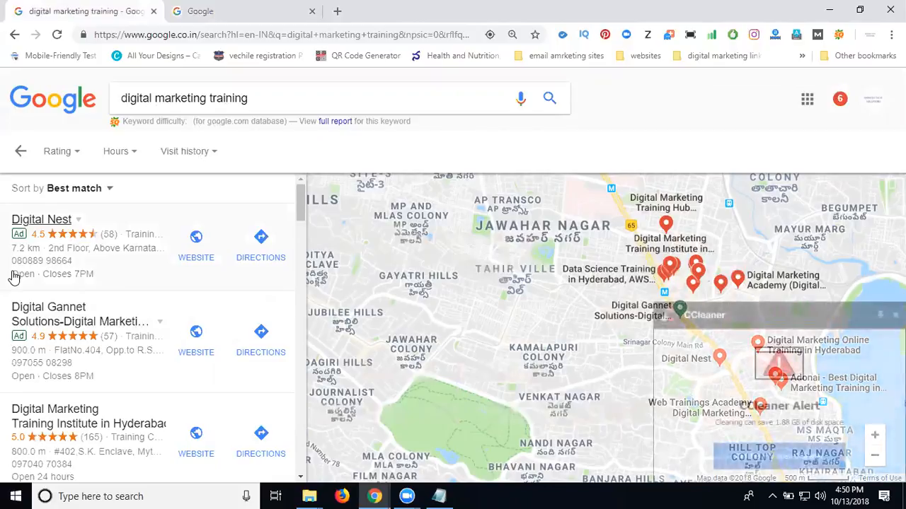
- Open the itsmytutor.com website in a new browser tab
click(339, 11)
text(i)
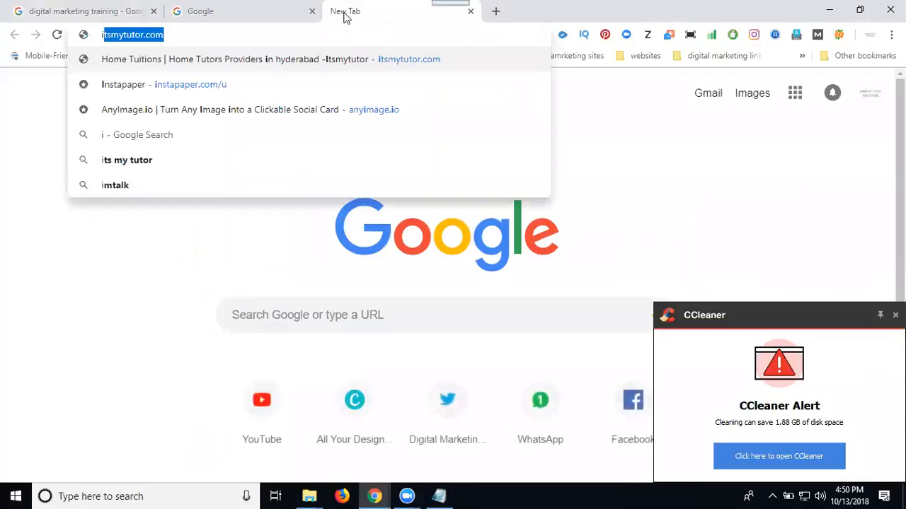
key(Return)
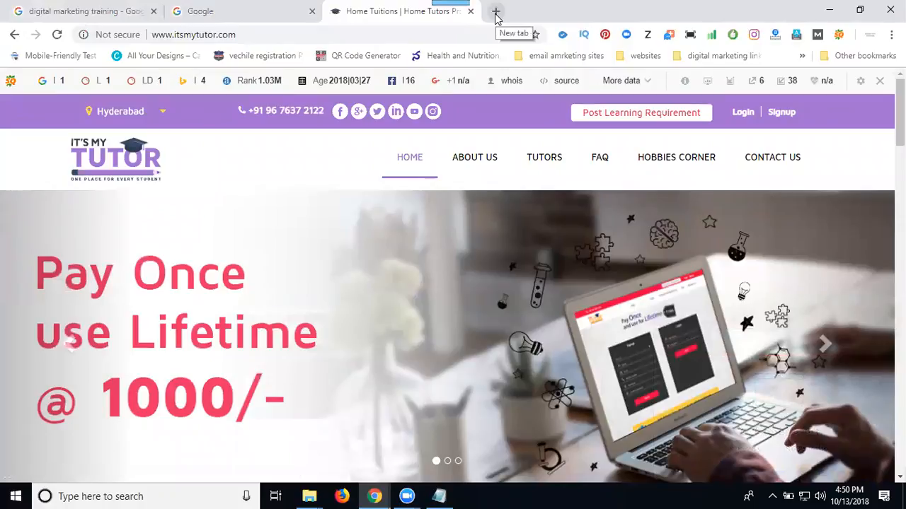
- Open the Google My Business locations page at business.google.com in another new tab
click(496, 14)
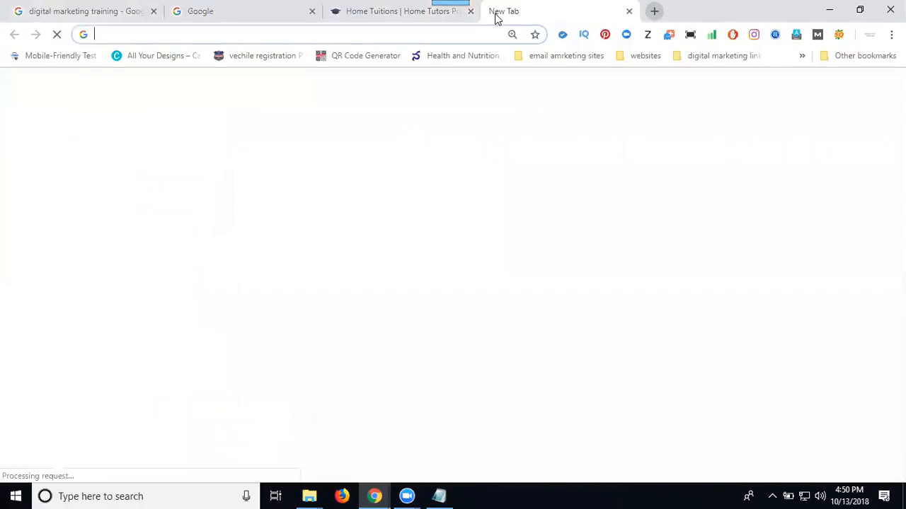
text(bus)
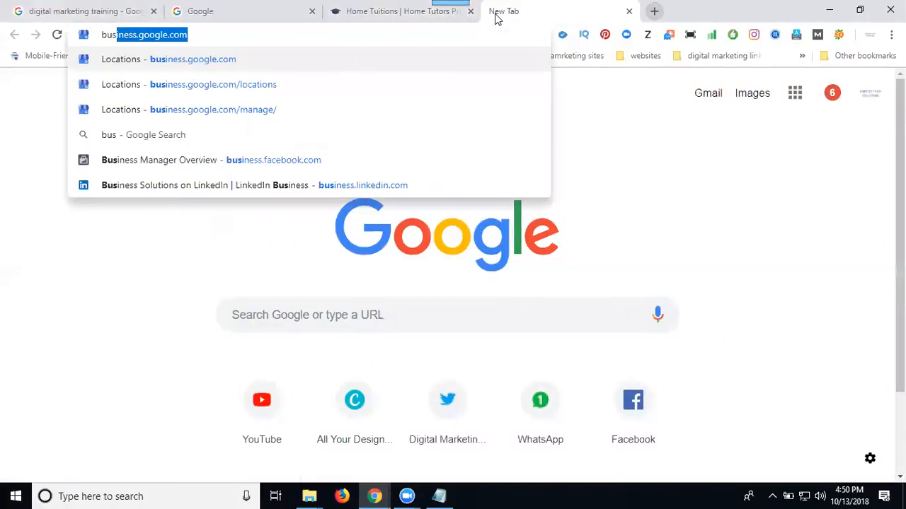
key(Return)
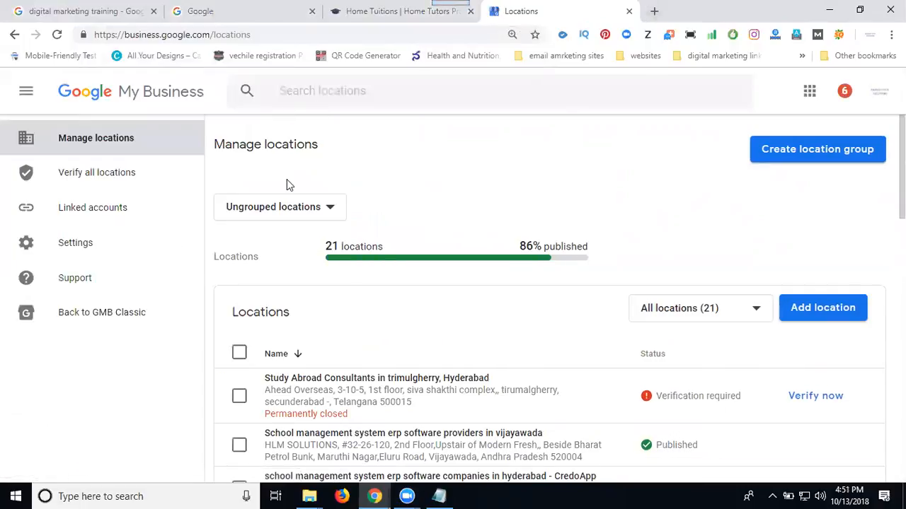
- Find the Its My Tutor - Maths Tuition Teacher location in the locations list and open its dashboard
scroll(403, 208, down, 5)
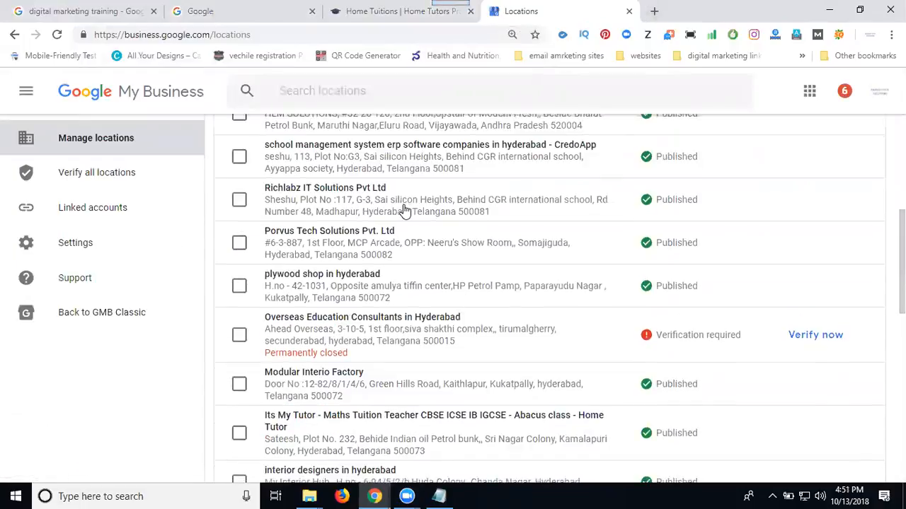
click(388, 12)
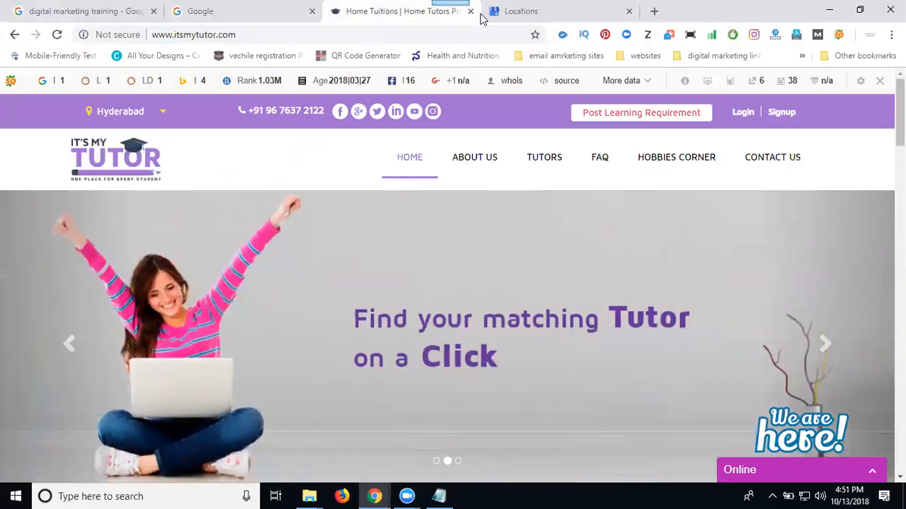
click(504, 11)
scroll(365, 184, down, 3)
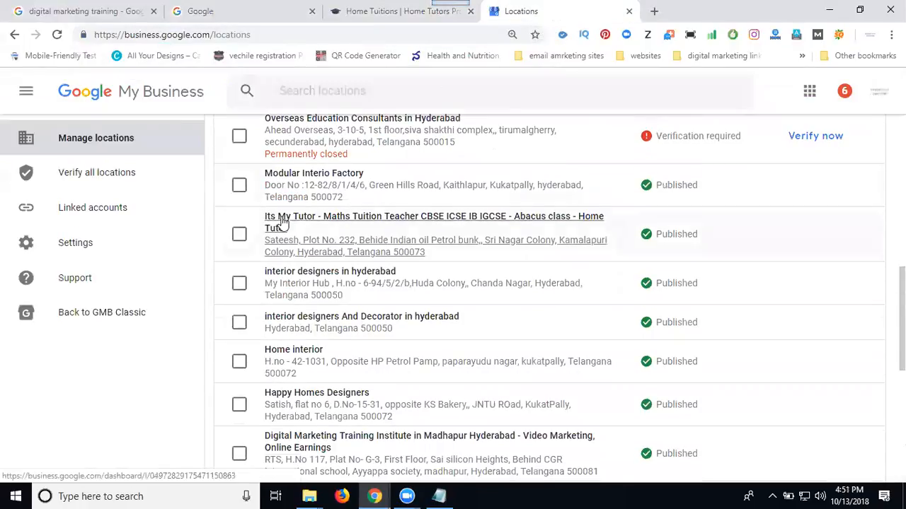
click(296, 224)
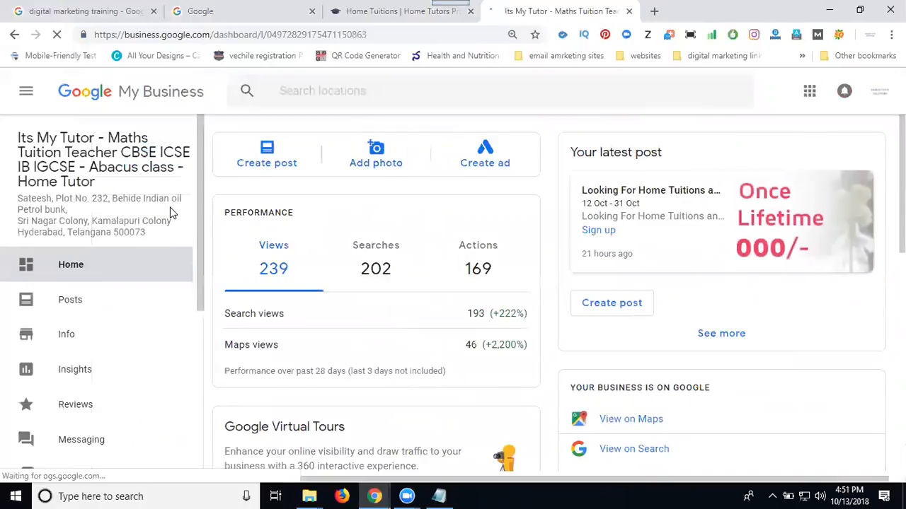
- Start creating an AdWords Express ad for the Its My Tutor location
scroll(162, 218, down, 3)
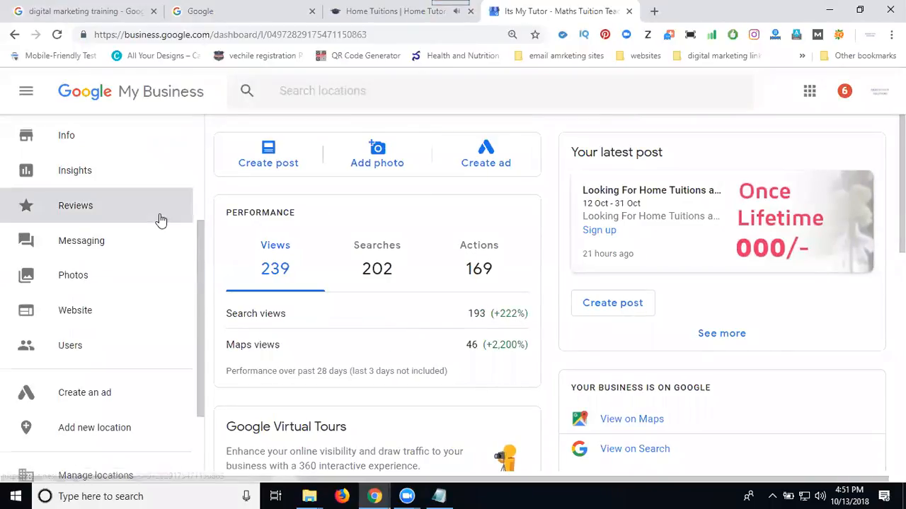
scroll(161, 220, down, 2)
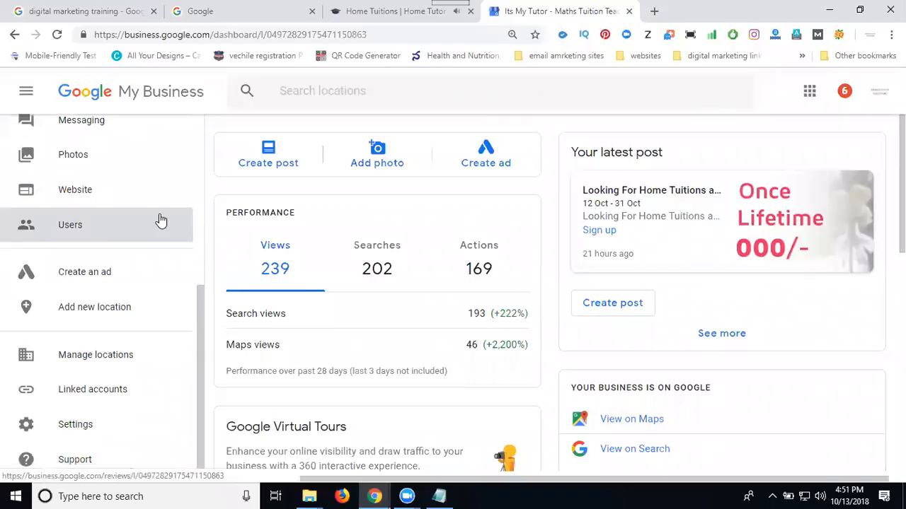
click(112, 275)
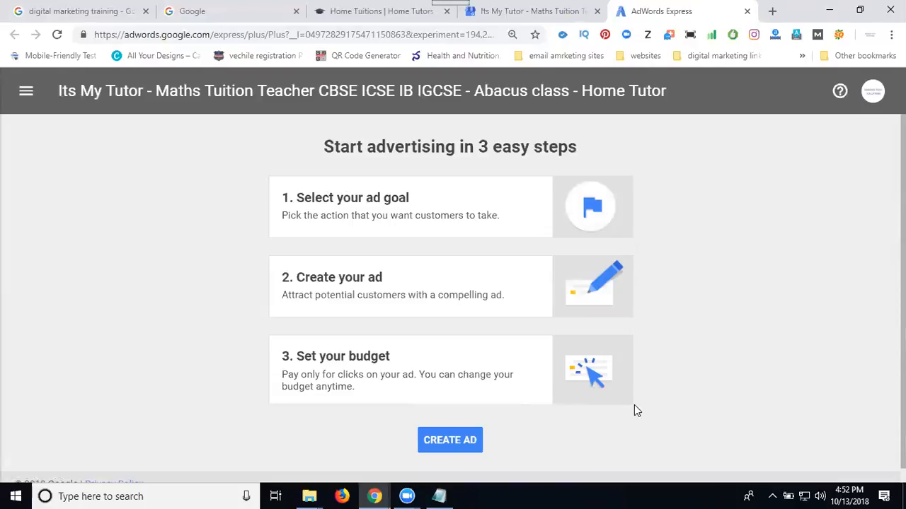
click(450, 440)
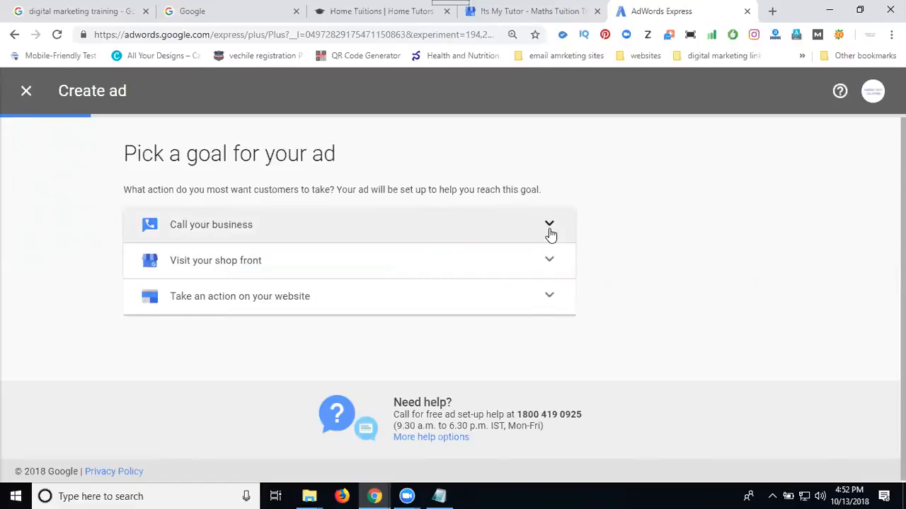
- Pick "Take an action on your website" as the ad's goal, checking the tutor website before confirming
click(523, 298)
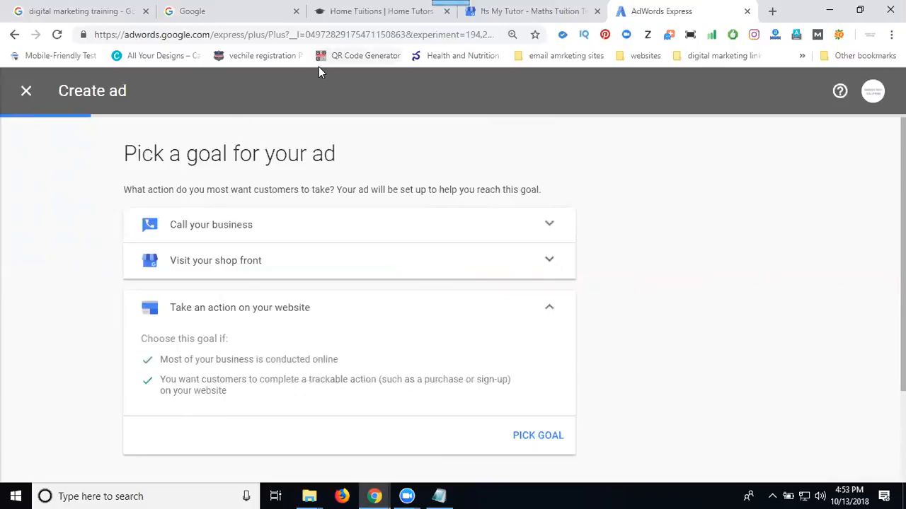
click(383, 15)
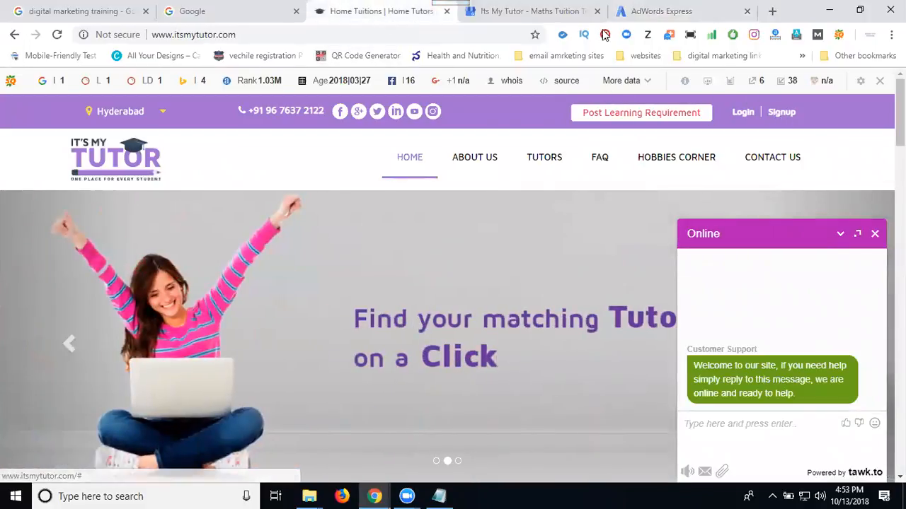
click(627, 15)
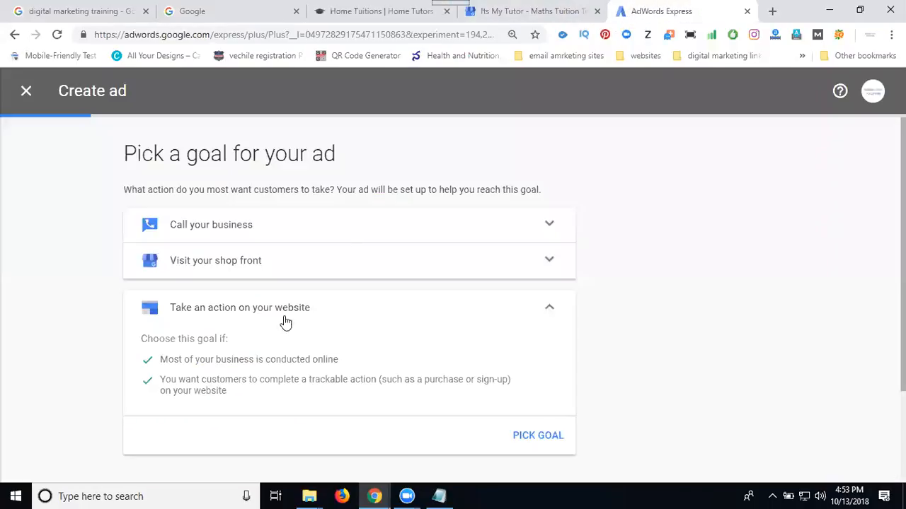
click(549, 437)
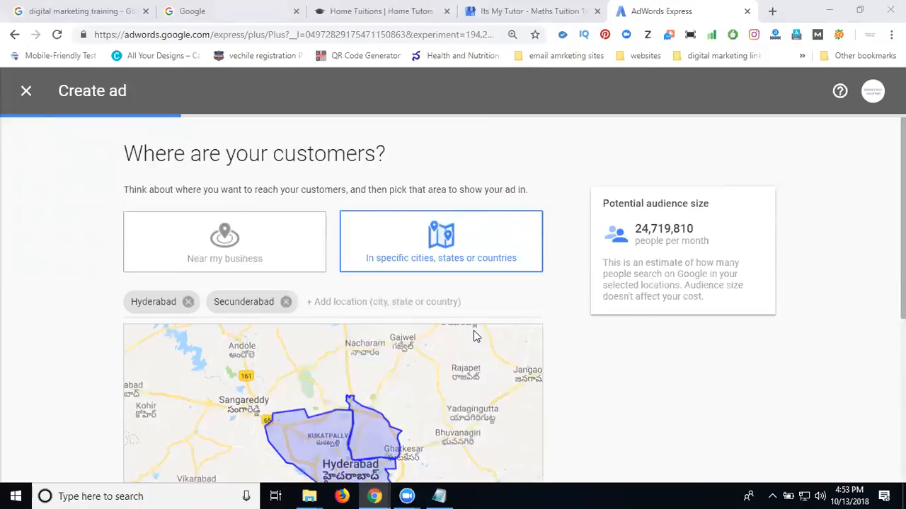
- Target customers near the business within a 65 kilometre radius and continue to the product or service definition
click(233, 253)
scroll(93, 255, down, 5)
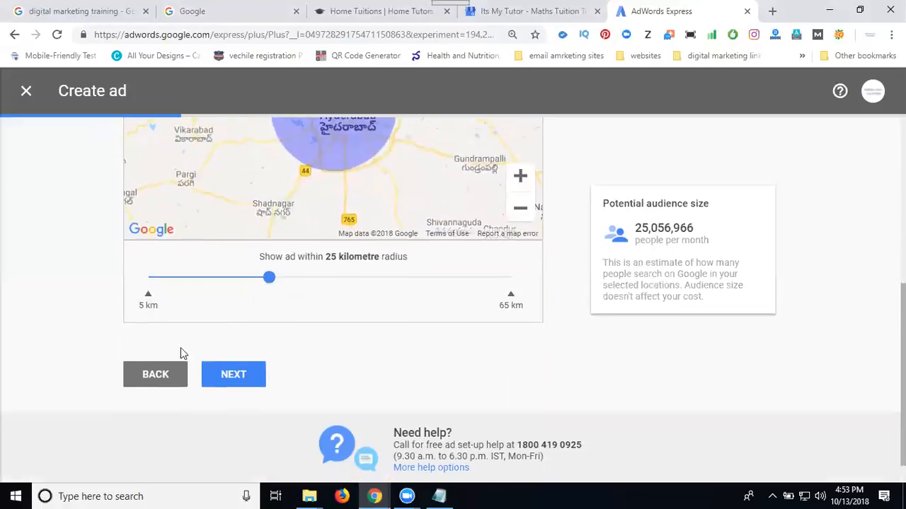
drag(267, 279, 520, 289)
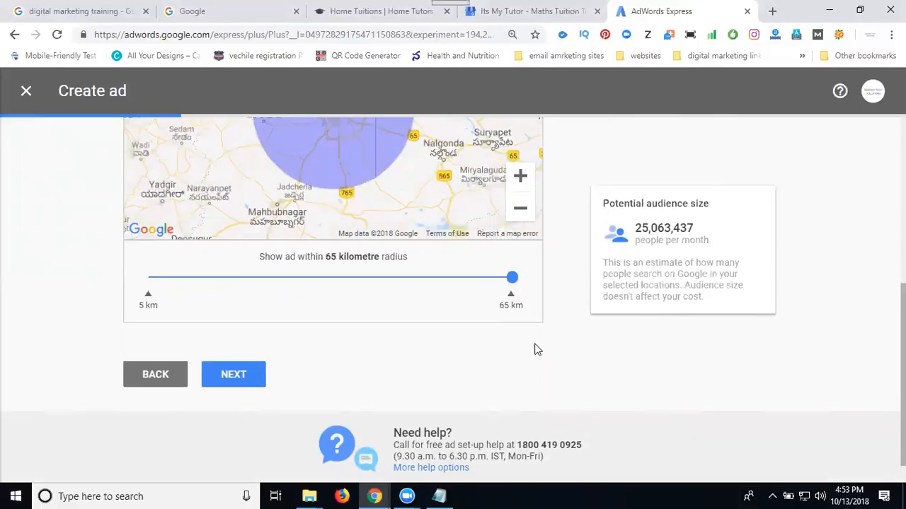
scroll(524, 334, up, 4)
scroll(519, 327, down, 2)
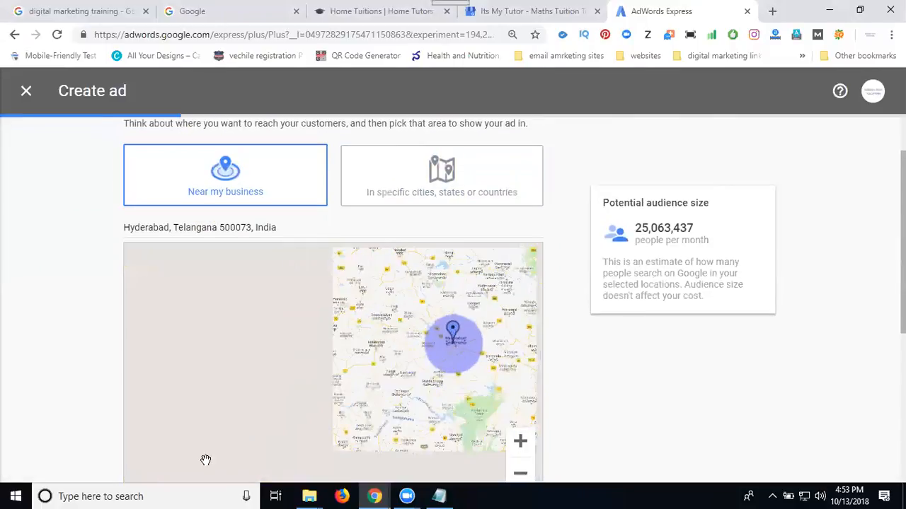
scroll(22, 383, down, 4)
click(244, 378)
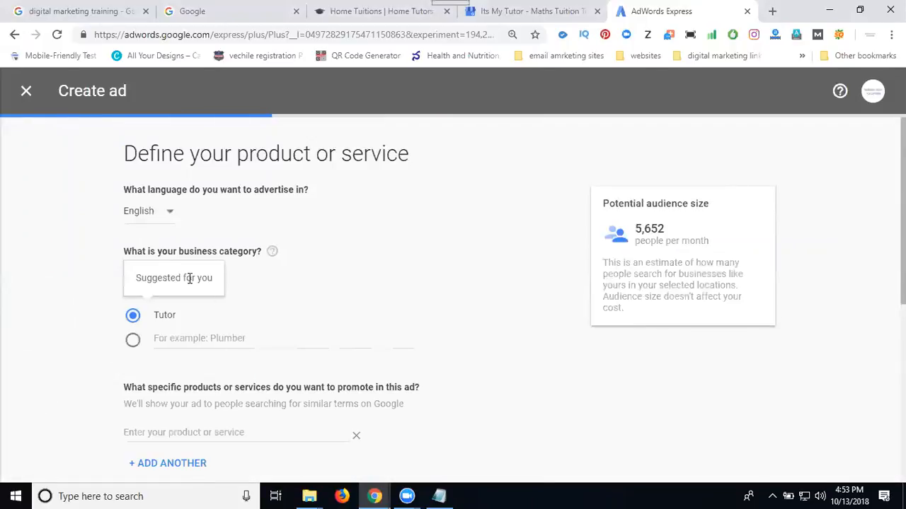
- Look up "Home tuitions" as the business category and choose the suggested Tutoring Service
click(184, 337)
text(Home tuitions)
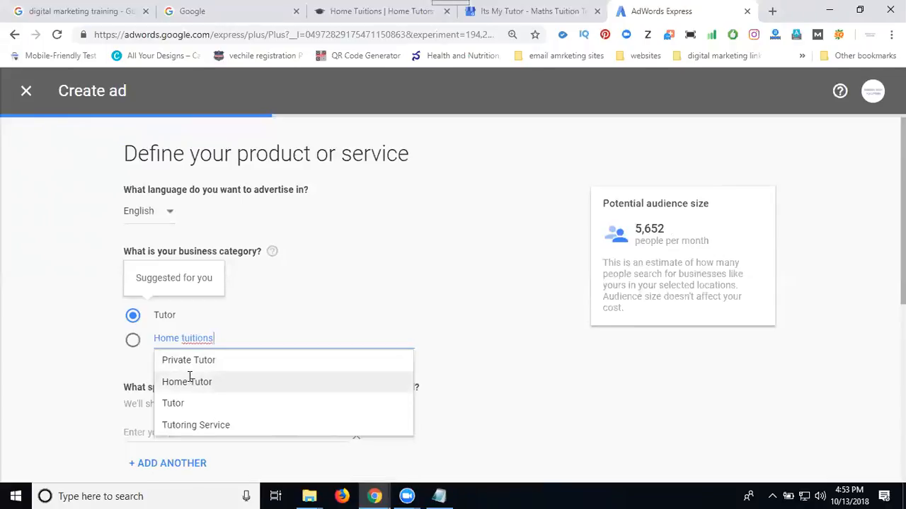
click(189, 425)
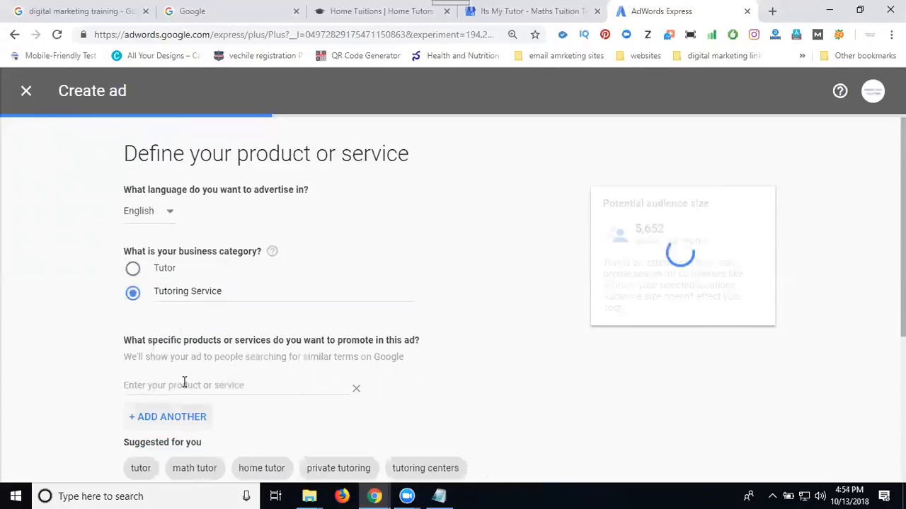
- Add the suggested services "math tutor", "home tutor" and "home tutoring" to the ad's promoted products or services
scroll(56, 349, down, 1)
scroll(56, 349, down, 1)
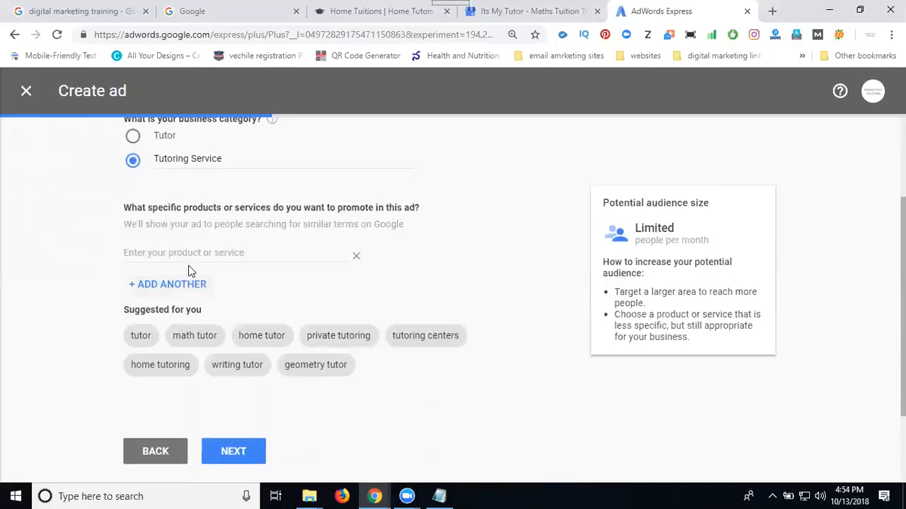
click(189, 337)
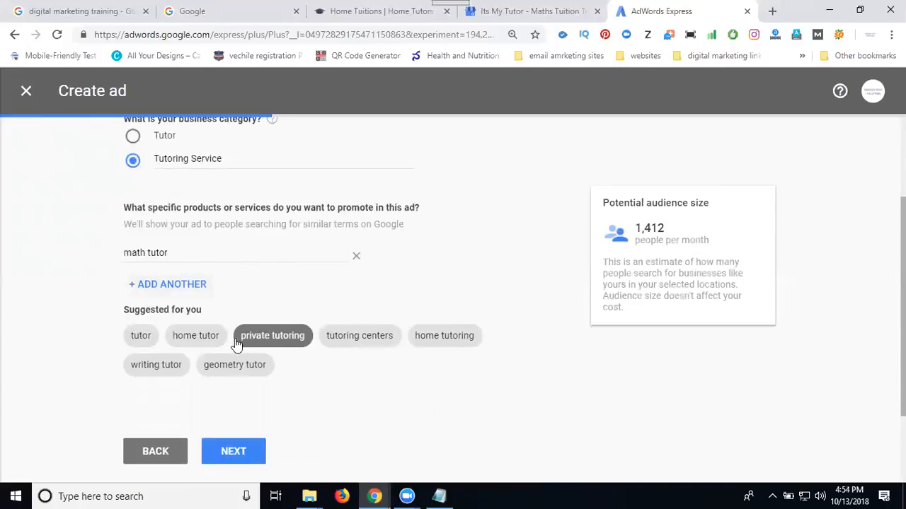
click(202, 338)
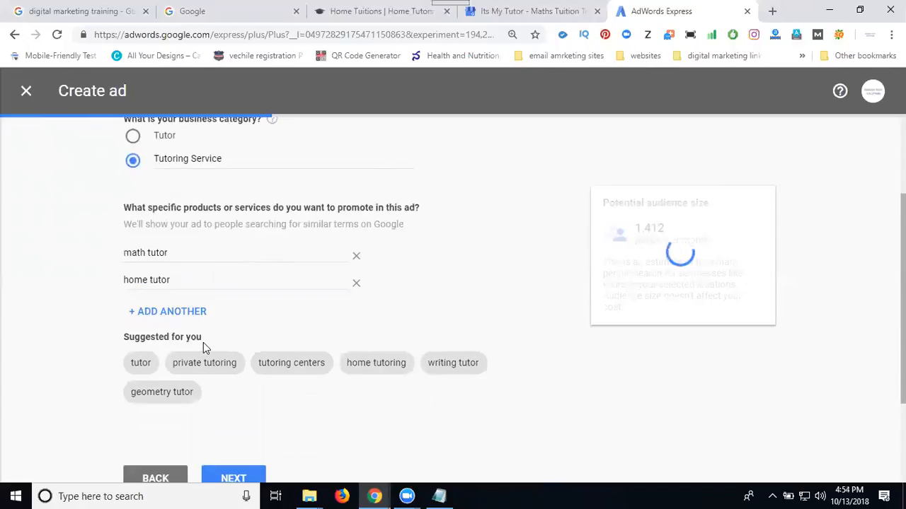
click(357, 363)
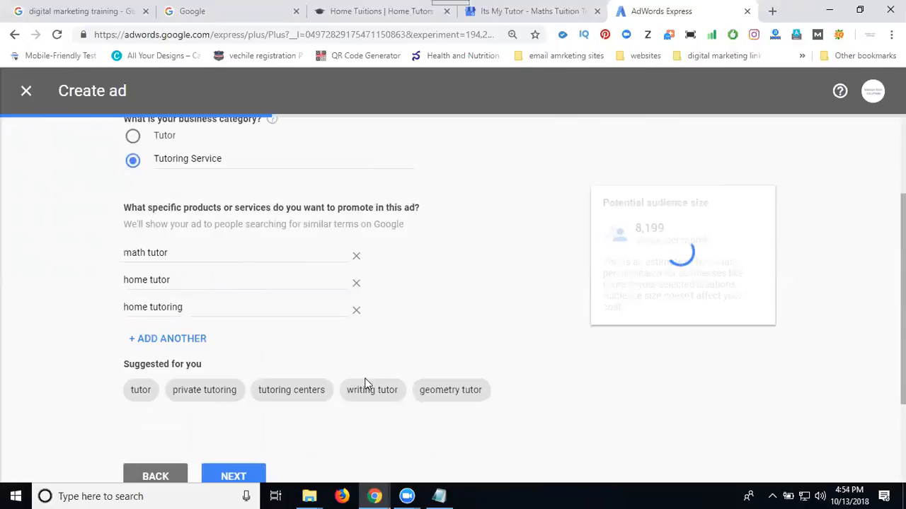
- Add three custom services to promote: "Home tuitions", "home tuition" and "home tutors"
click(191, 339)
text(Ho)
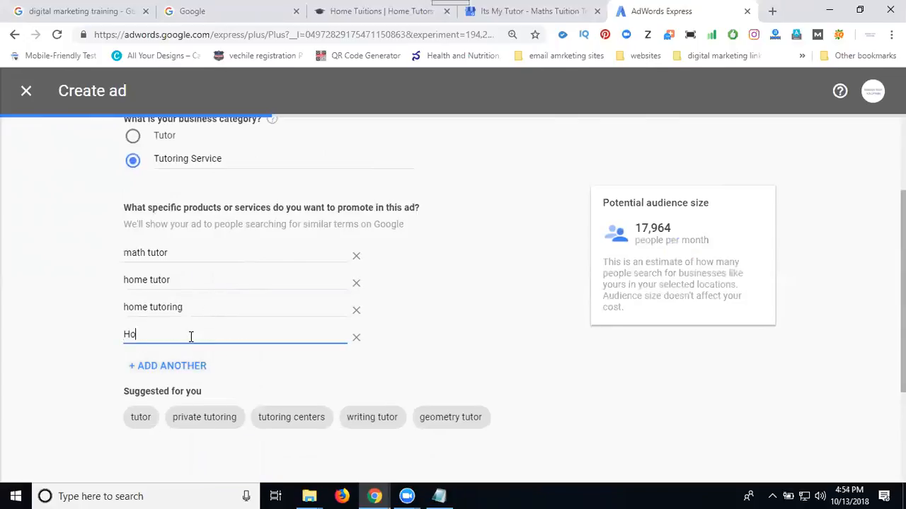
text(me tuitions)
click(167, 367)
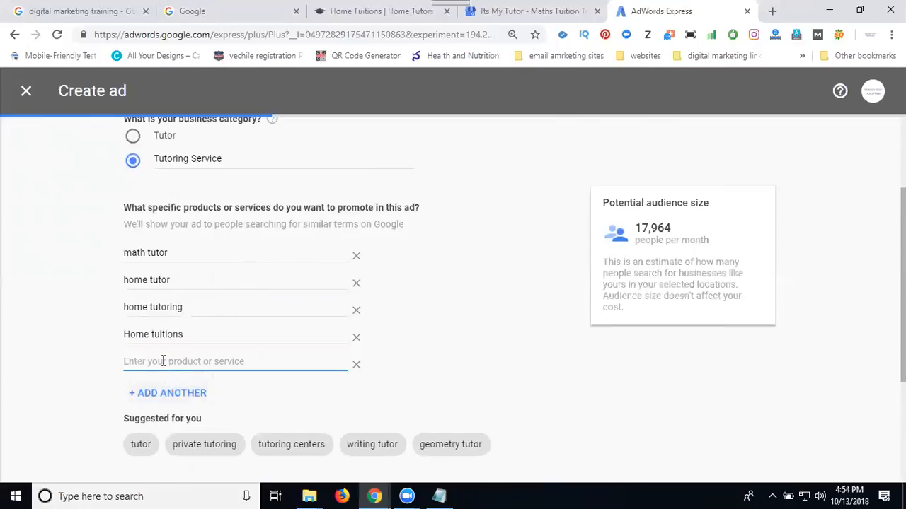
text(home tuition)
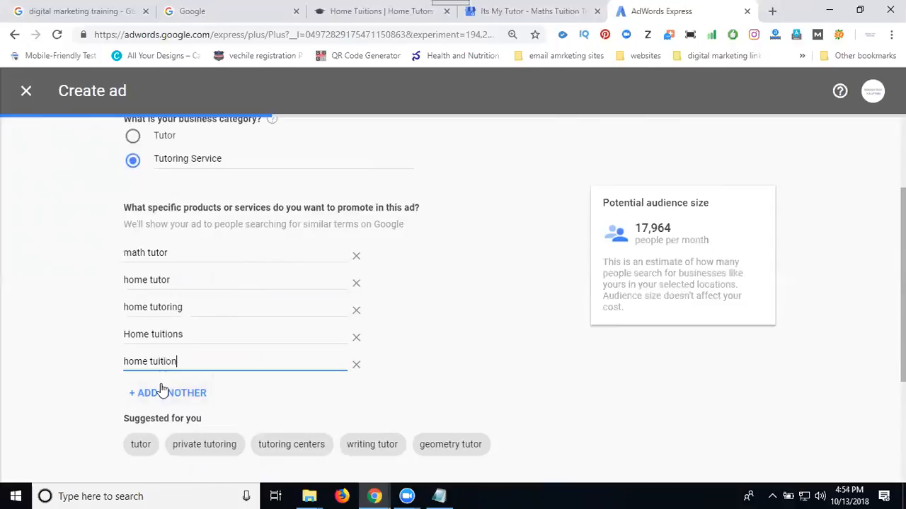
click(161, 391)
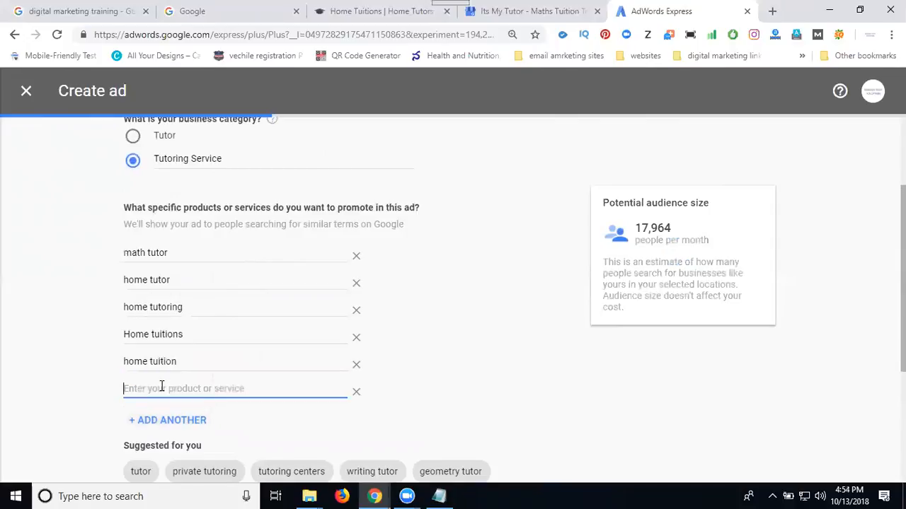
text(home tut)
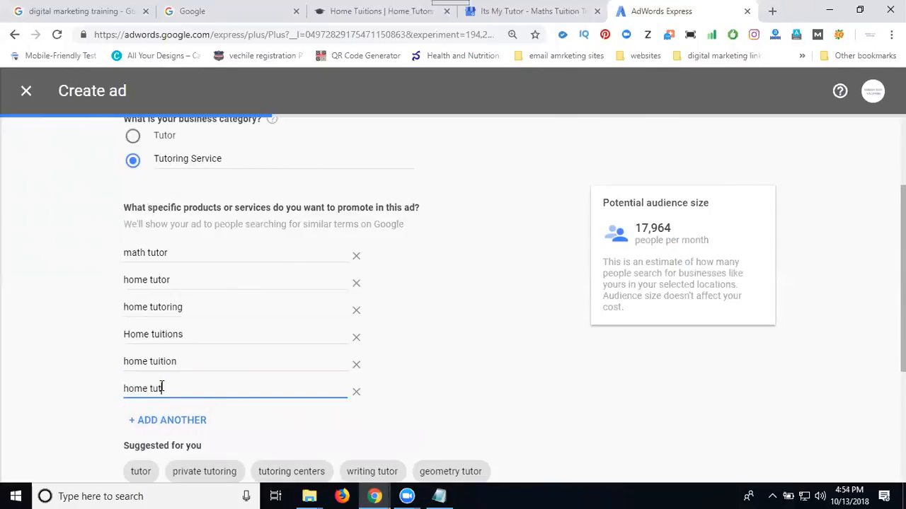
scroll(62, 329, down, 2)
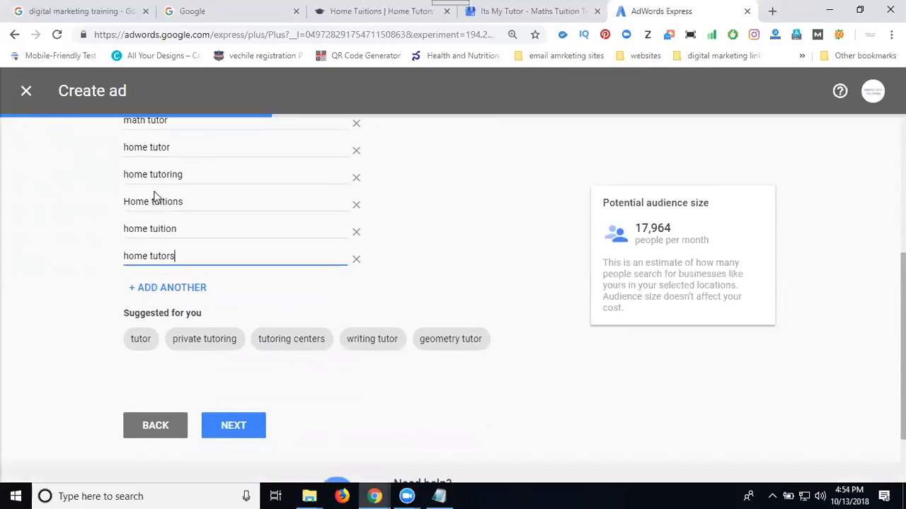
scroll(155, 197, up, 2)
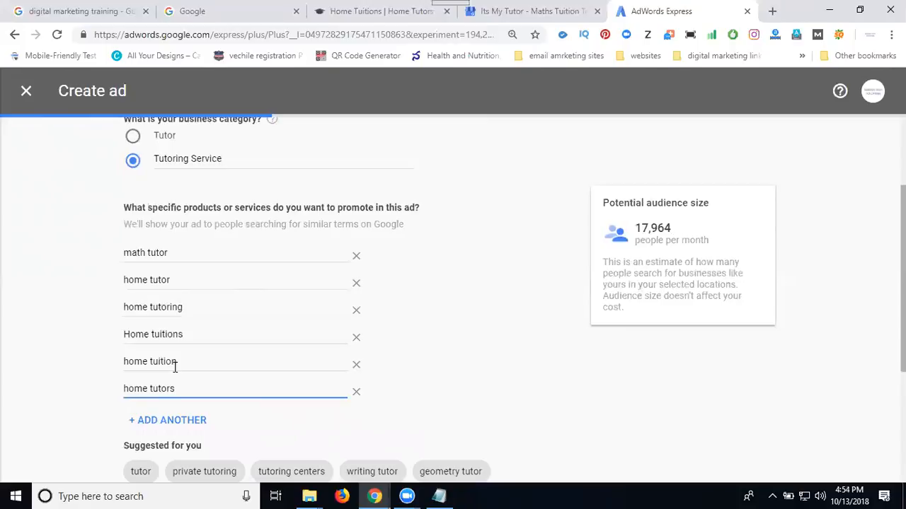
- Look at how ads appear in the "digital marketing training" local search results, and return to the ad being created
click(81, 13)
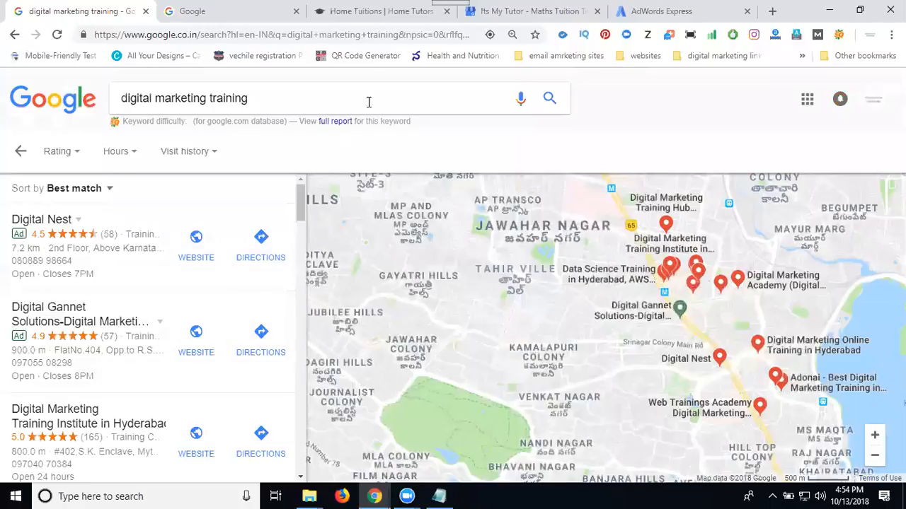
click(474, 23)
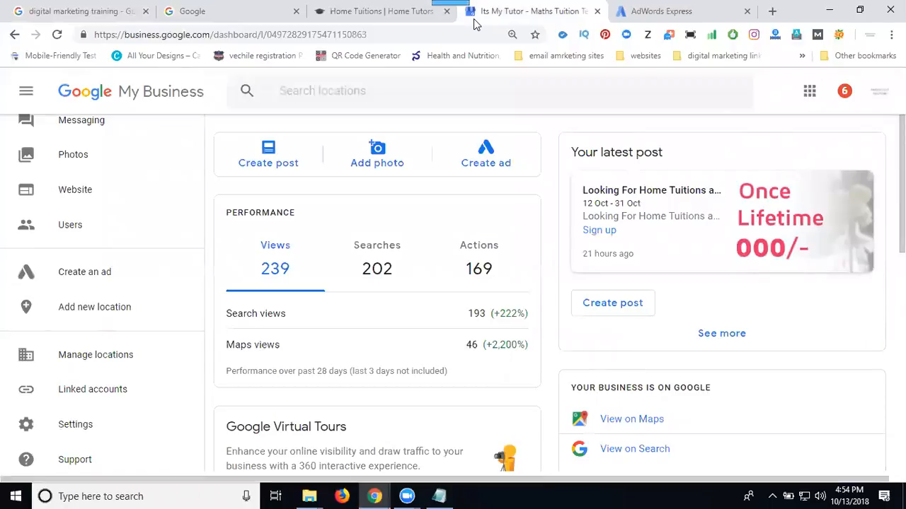
key(ctrl+Tab)
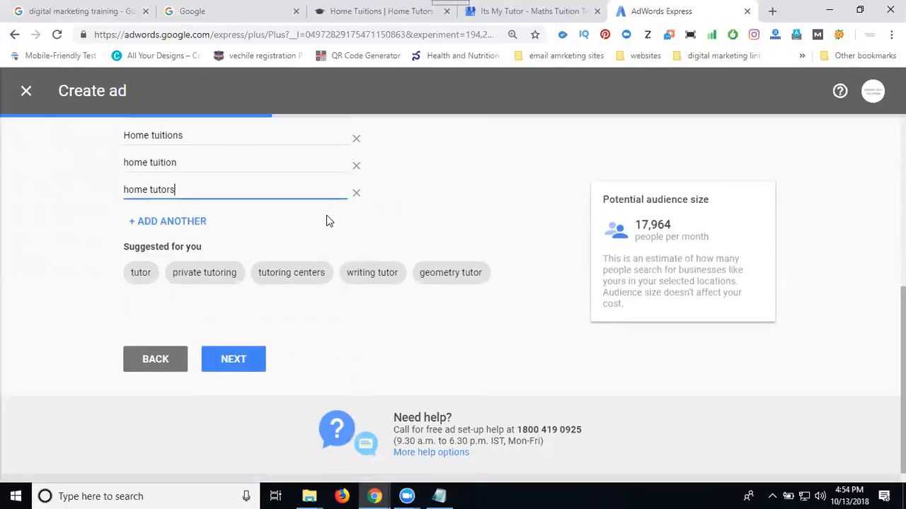
- Review the business category and promoted services, and continue to writing the ad
scroll(245, 304, up, 5)
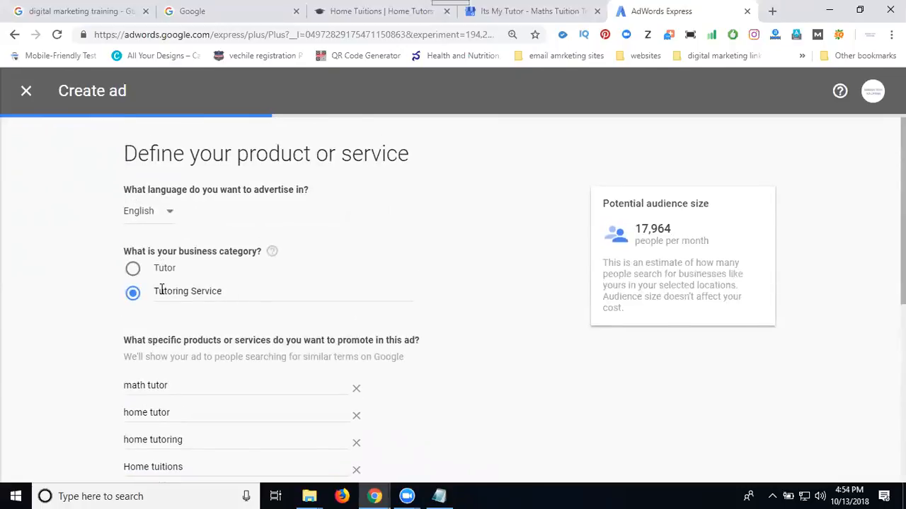
scroll(161, 290, down, 2)
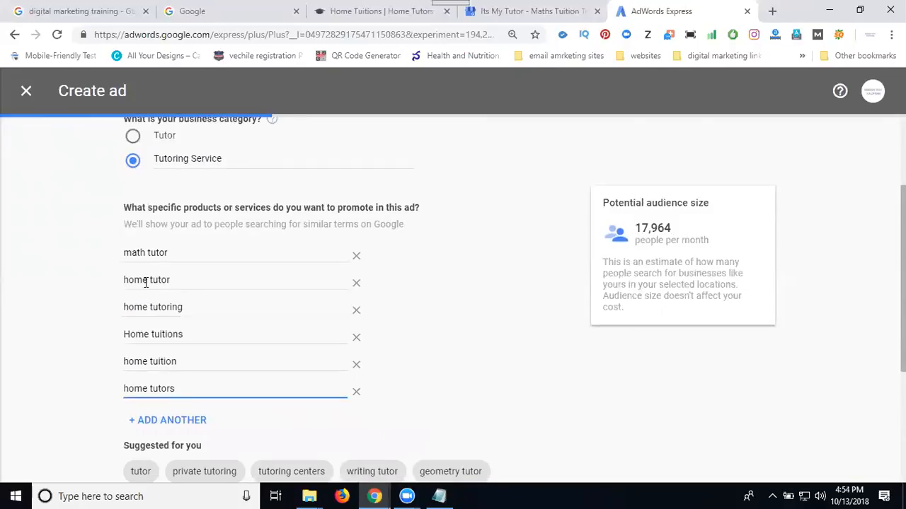
scroll(147, 382, down, 3)
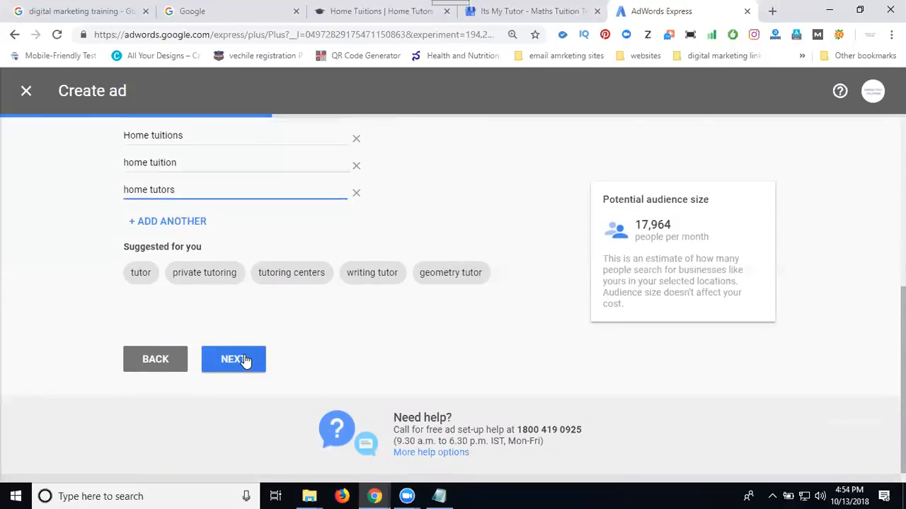
click(244, 361)
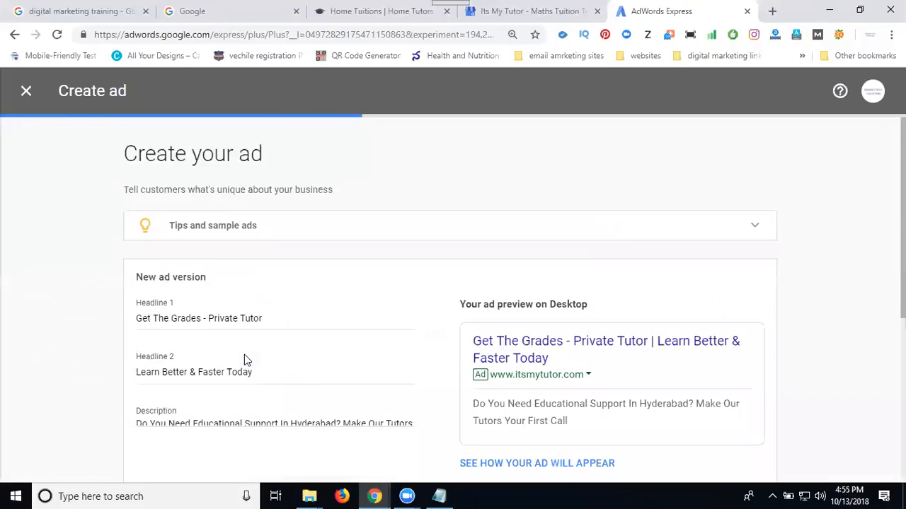
- Replace the ad's Headline 1 with "Home Tuitions And Tutors"
scroll(16, 256, down, 3)
scroll(13, 251, up, 1)
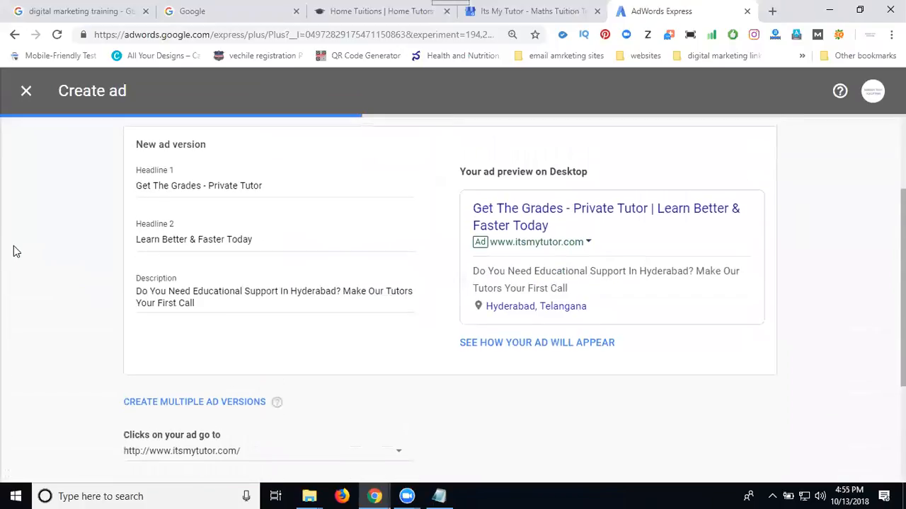
triple_click(197, 186)
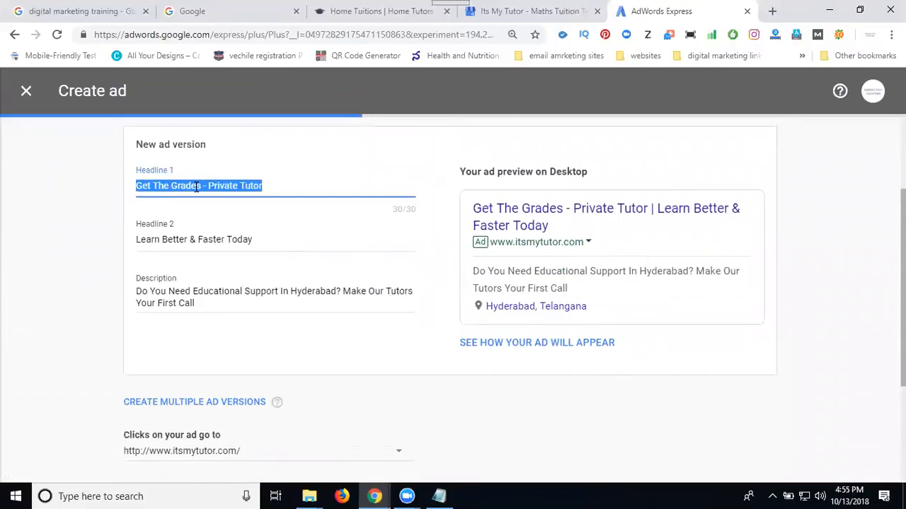
text(Hom)
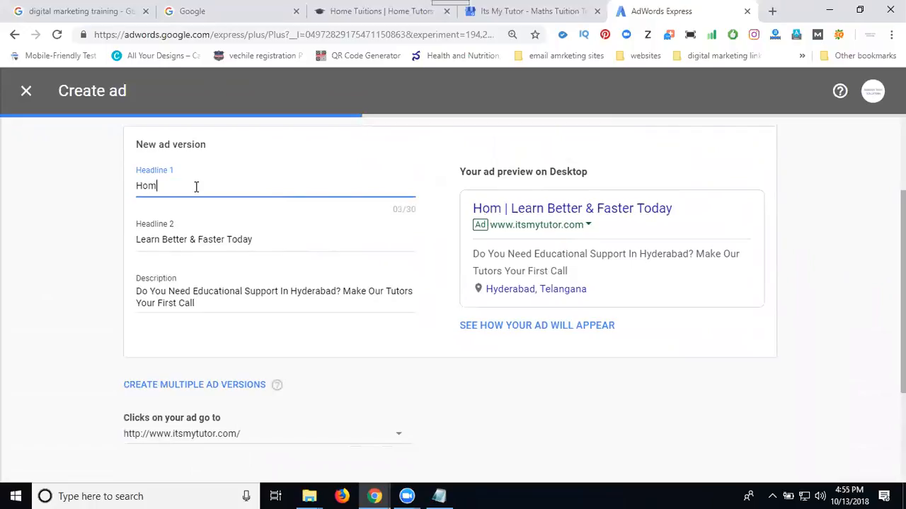
text(e Tuitions And )
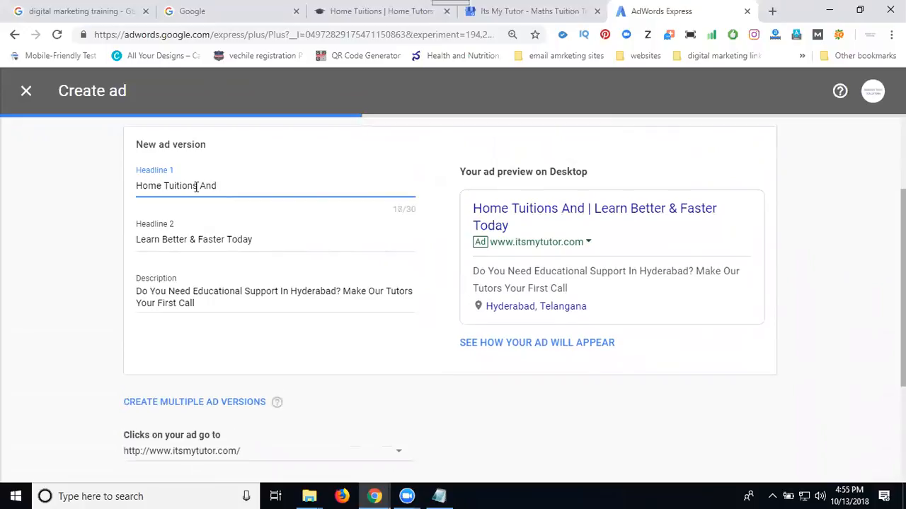
text(Tutors)
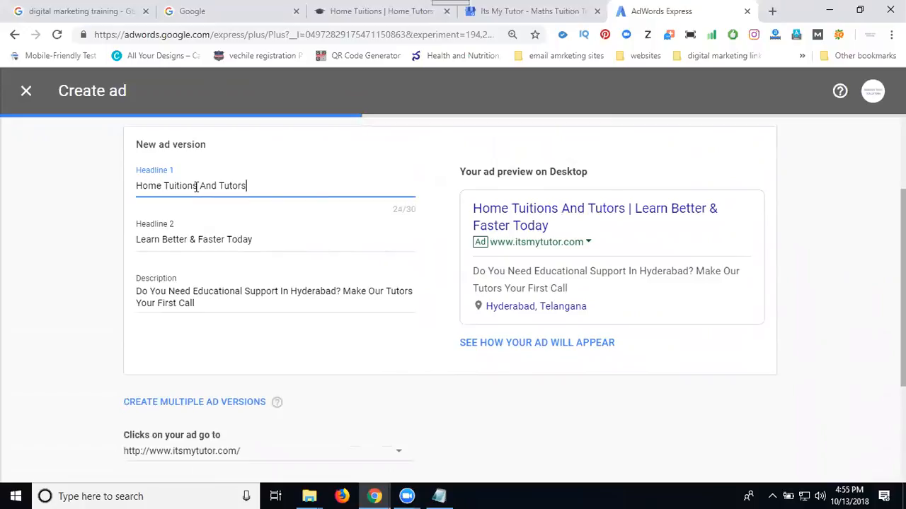
- Replace the ad's Headline 2 with "hyderabad - Its My Tutor"
key(Tab)
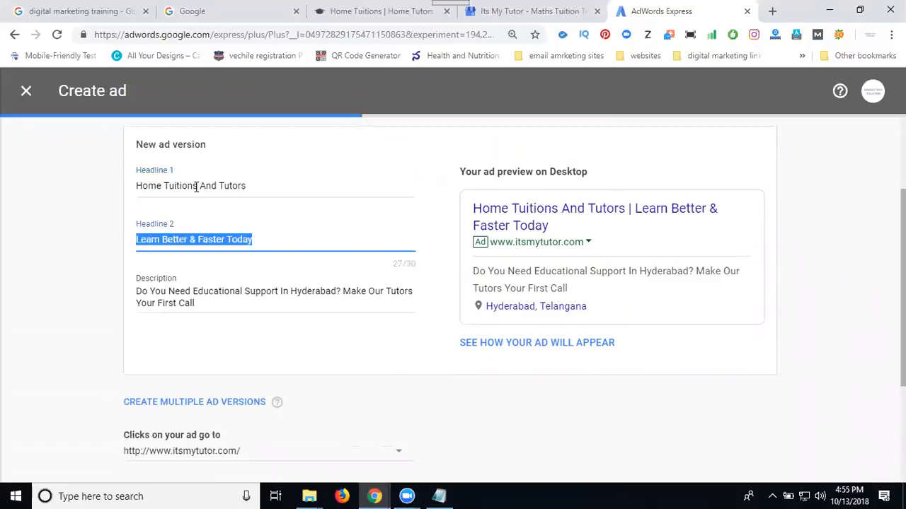
text(hyder)
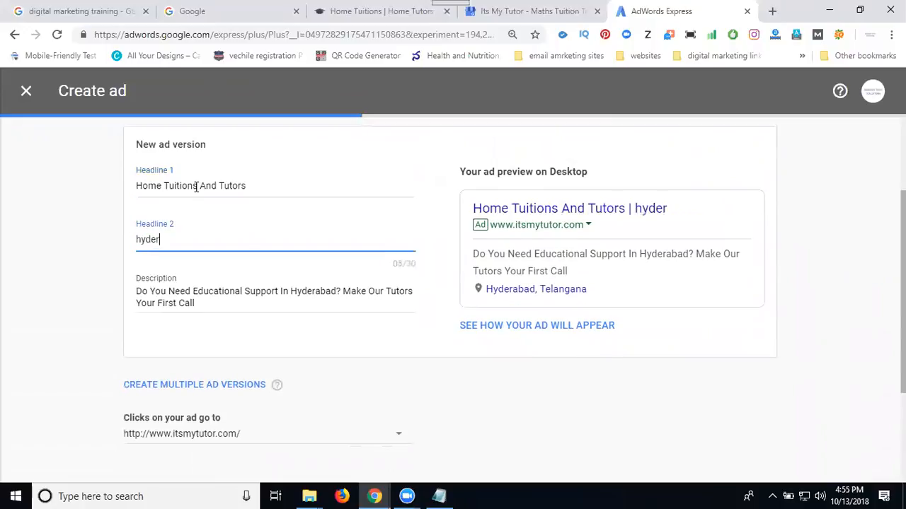
text(abad -)
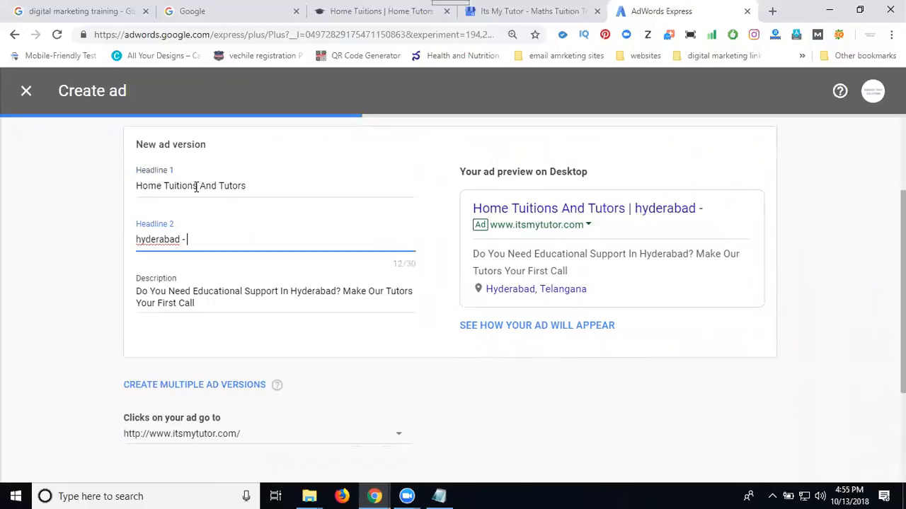
text( Its My Tutor)
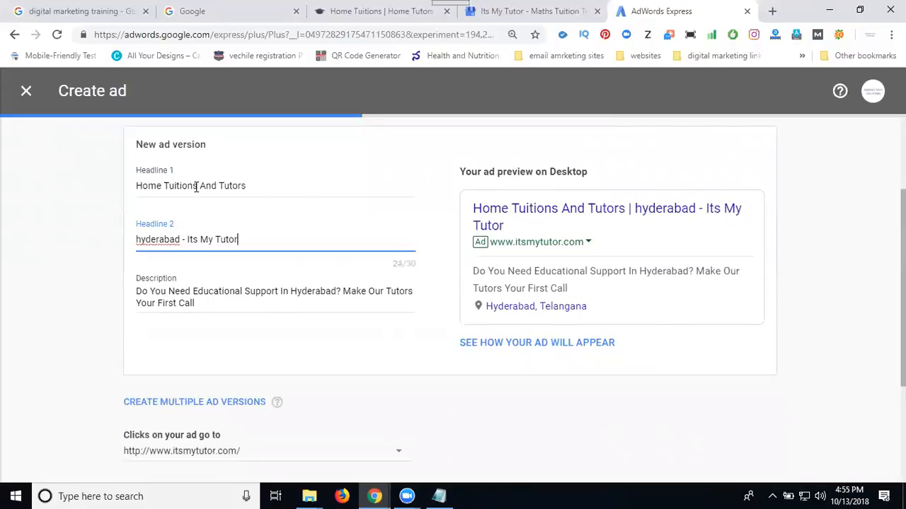
- Replace the description with "its my tutor is Providing Home Tuitions in, Hyderabad with qualified Home Tutors for individual and focused classes at your door step"
double_click(175, 292)
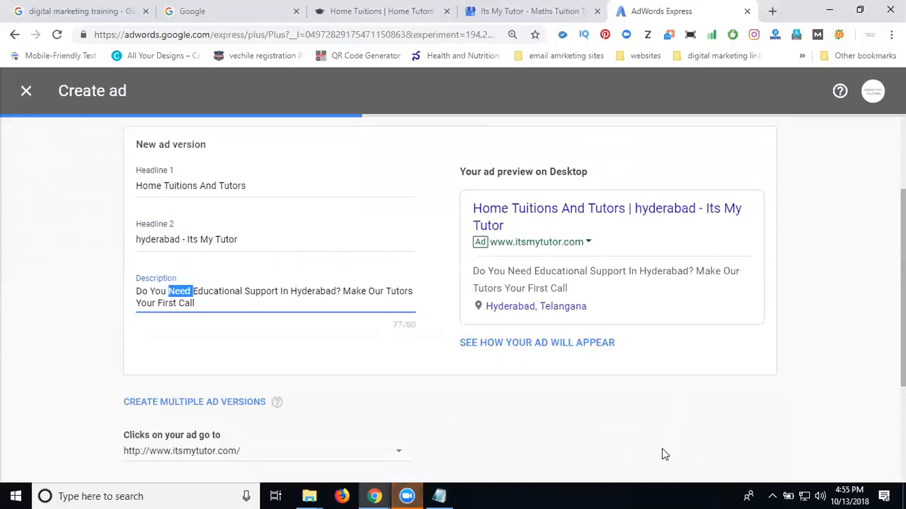
key(ctrl+a)
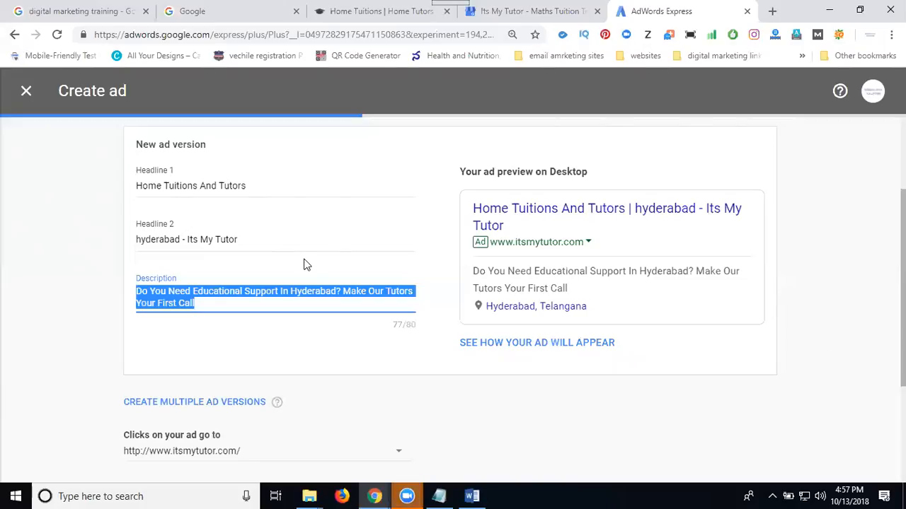
click(340, 183)
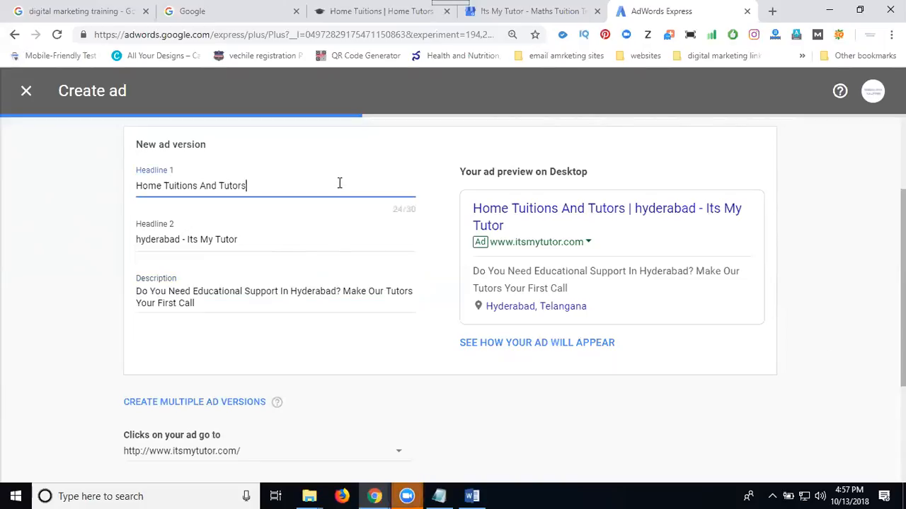
click(337, 240)
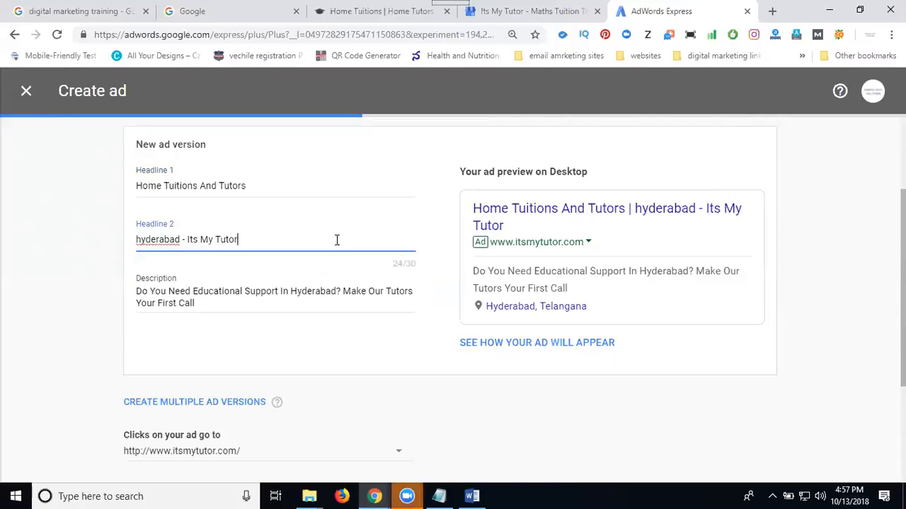
triple_click(330, 291)
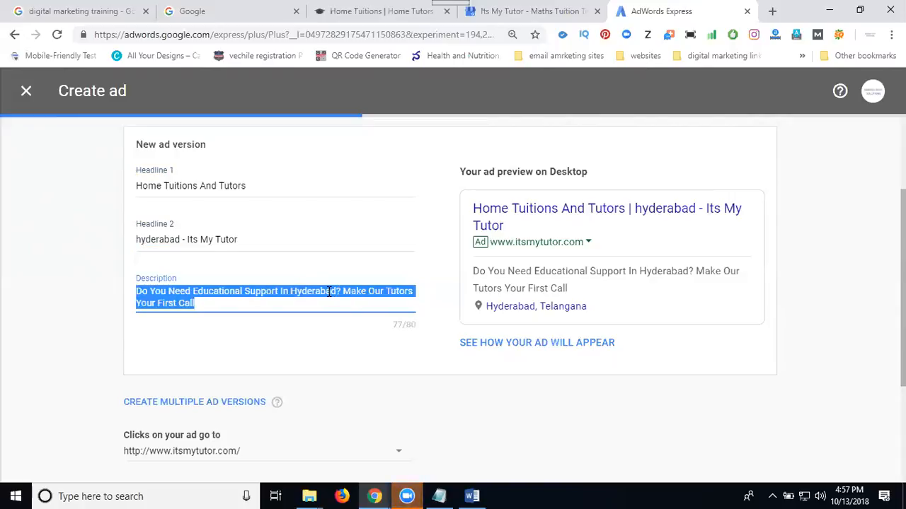
text(its my tutor is Providing Home Tuitions in, Hyderabad with qualified Home Tutors for individual and focused classes at your door step)
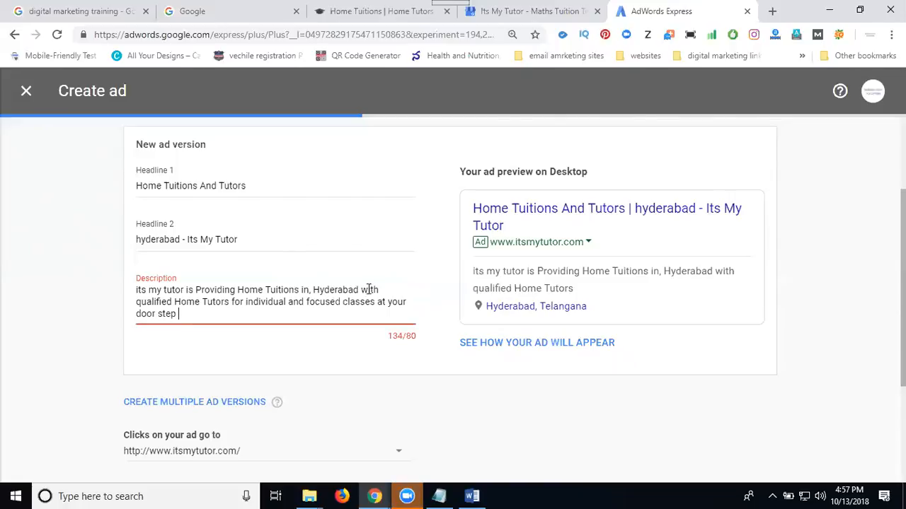
- Shorten the description to "its my tutor is Providing Home Tuitions in Hyderabad with qualified Home Tutors"
click(233, 302)
drag(288, 302, 290, 338)
key(BackSpace)
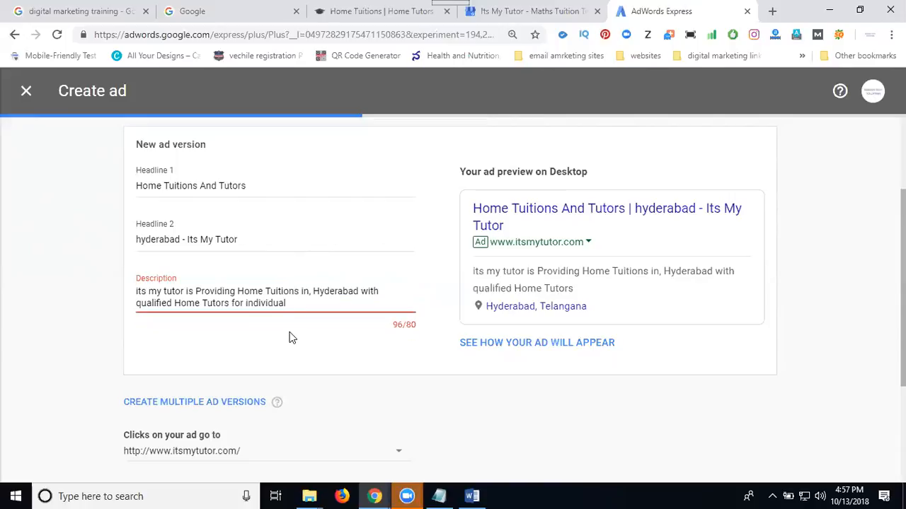
double_click(251, 306)
key(BackSpace)
key(BackSpace)
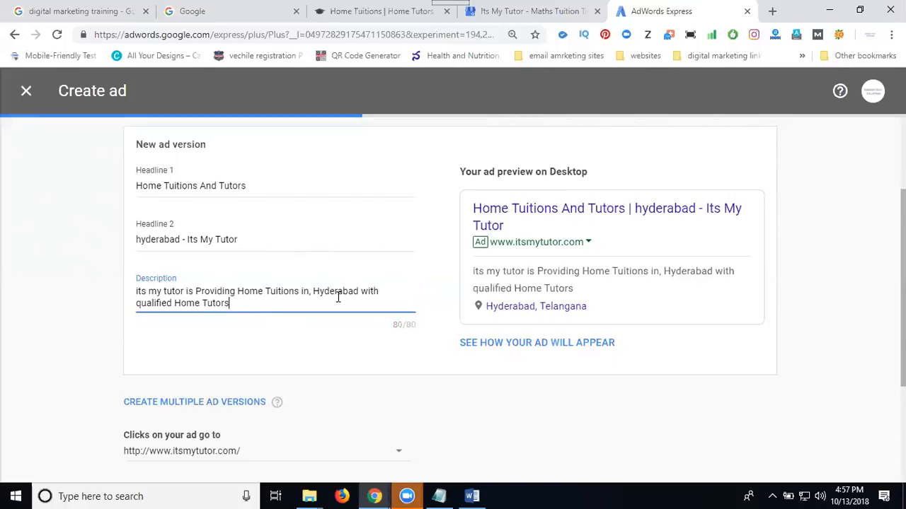
click(311, 293)
key(BackSpace)
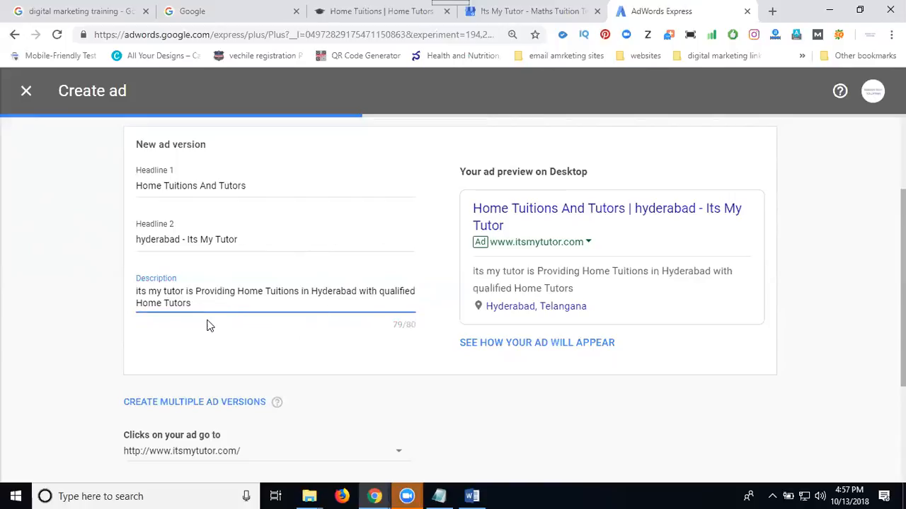
- Open the Signup page of the Its My Tutor website and copy its web address
scroll(92, 320, down, 2)
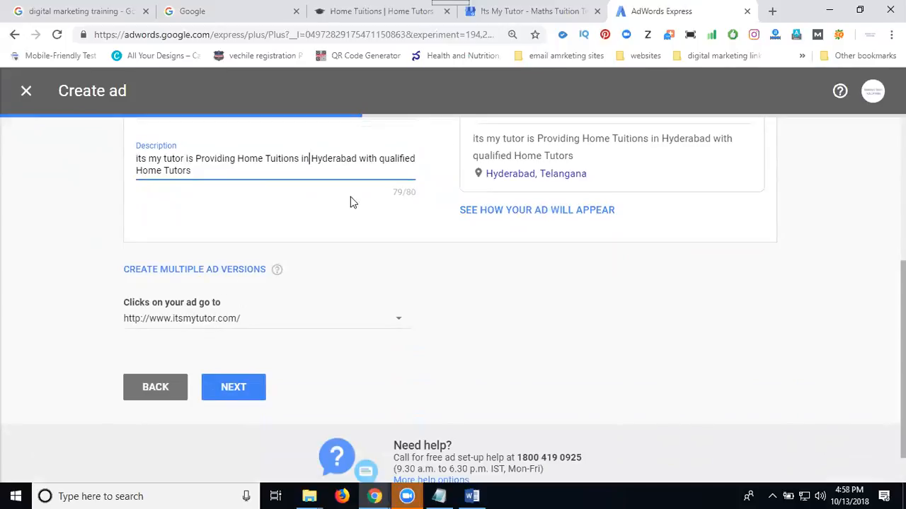
click(368, 12)
click(777, 111)
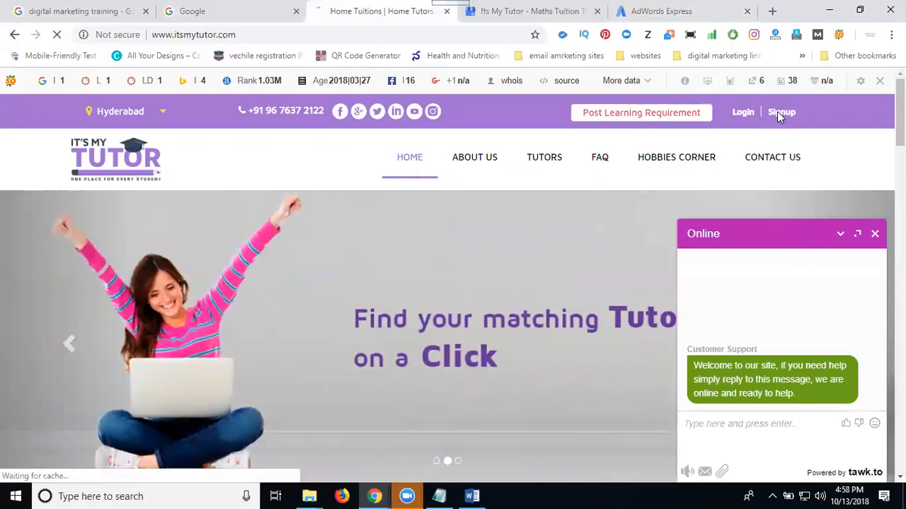
click(273, 34)
key(ctrl+c)
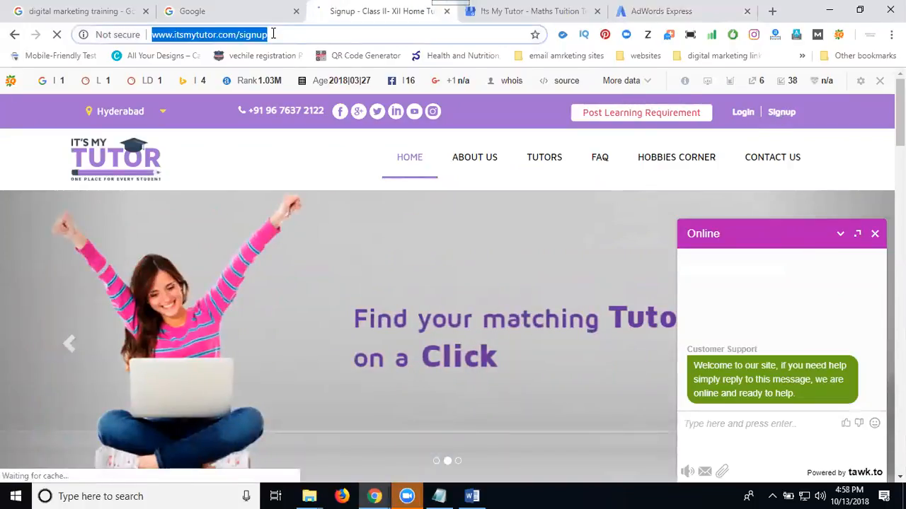
click(644, 10)
click(245, 322)
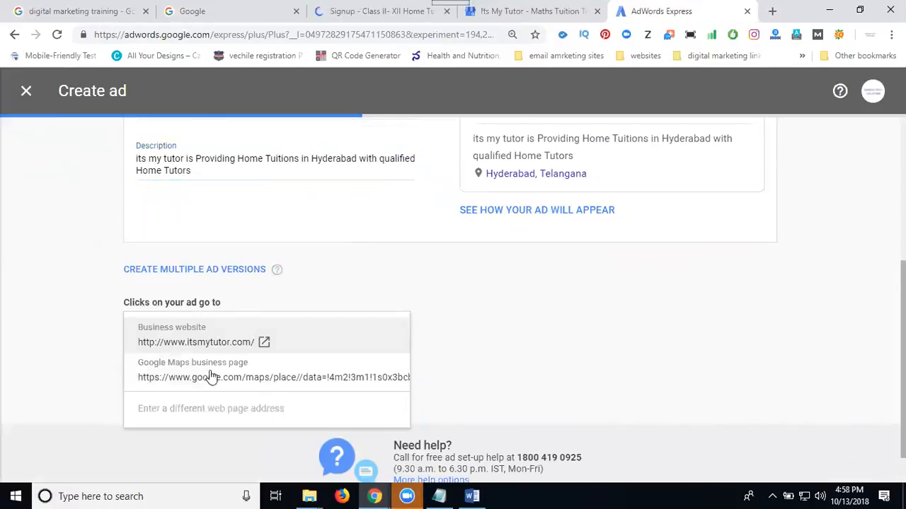
click(197, 409)
key(ctrl+v)
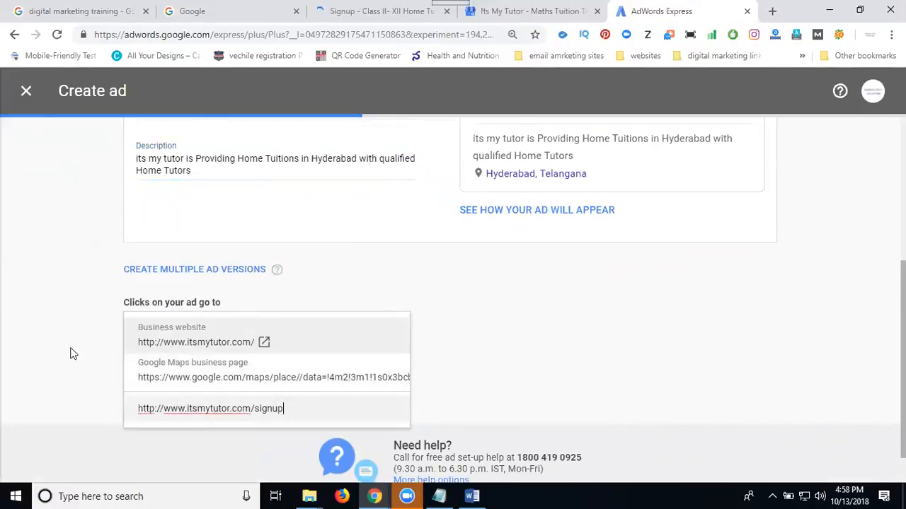
click(62, 351)
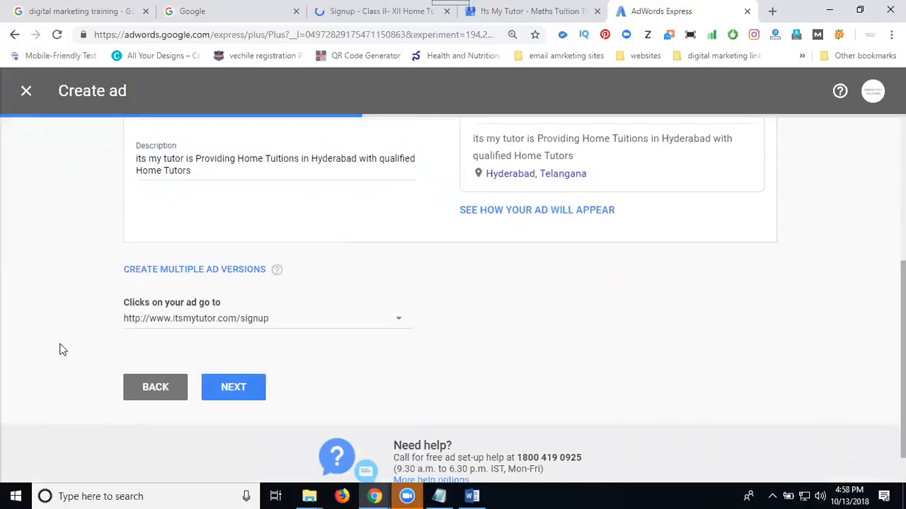
click(195, 324)
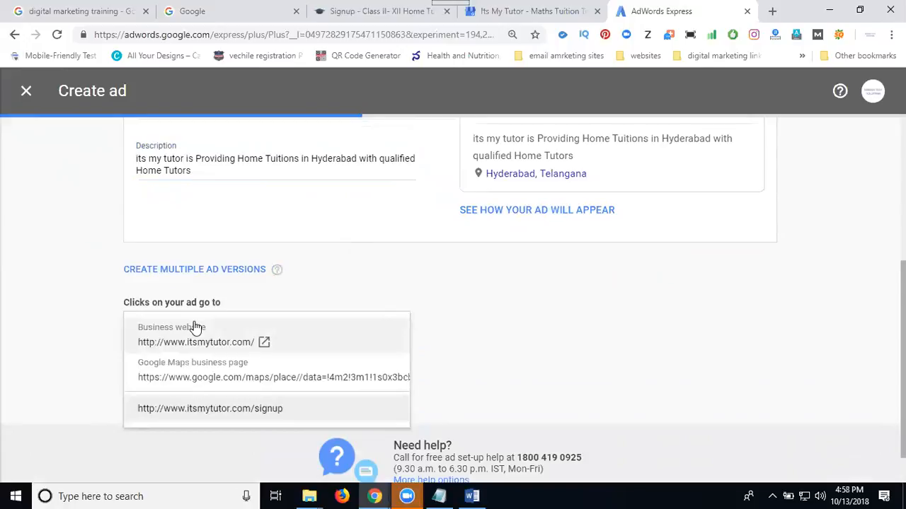
click(112, 320)
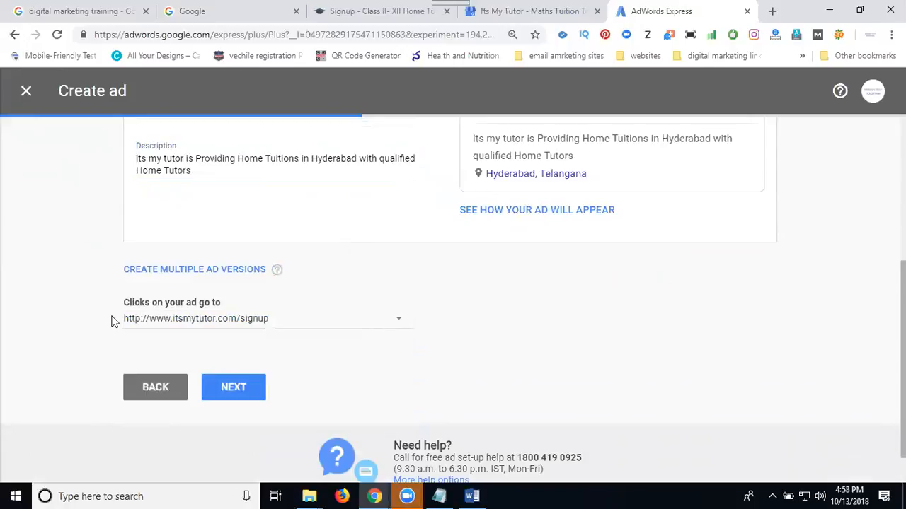
- Continue to the ad's image settings and add the It's My Tutor picture from the website images
click(247, 397)
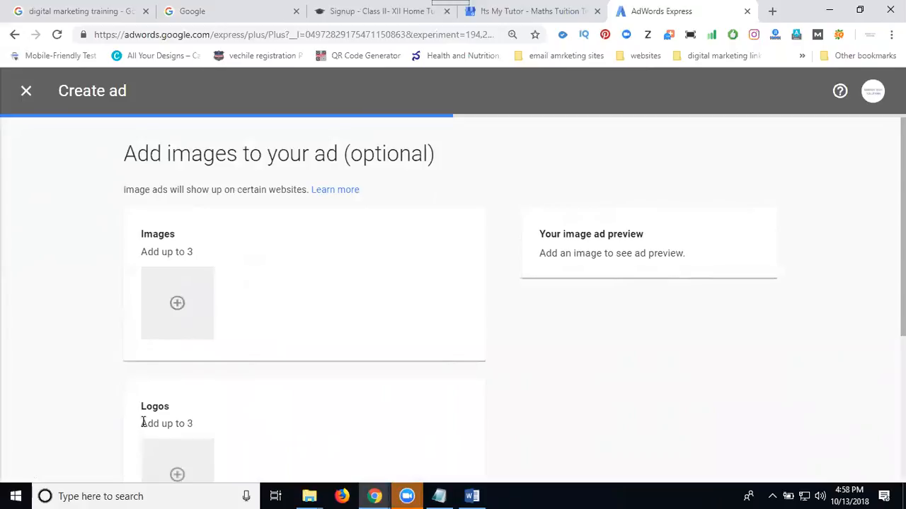
click(176, 315)
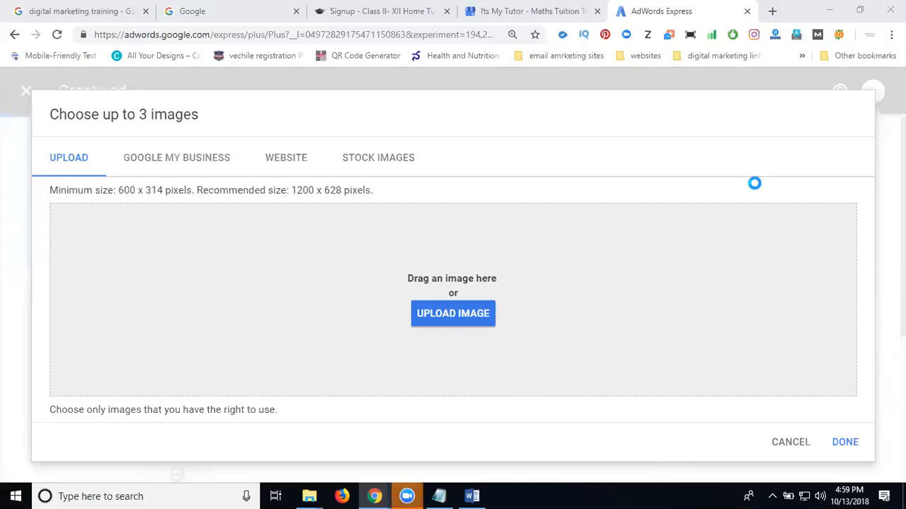
click(713, 393)
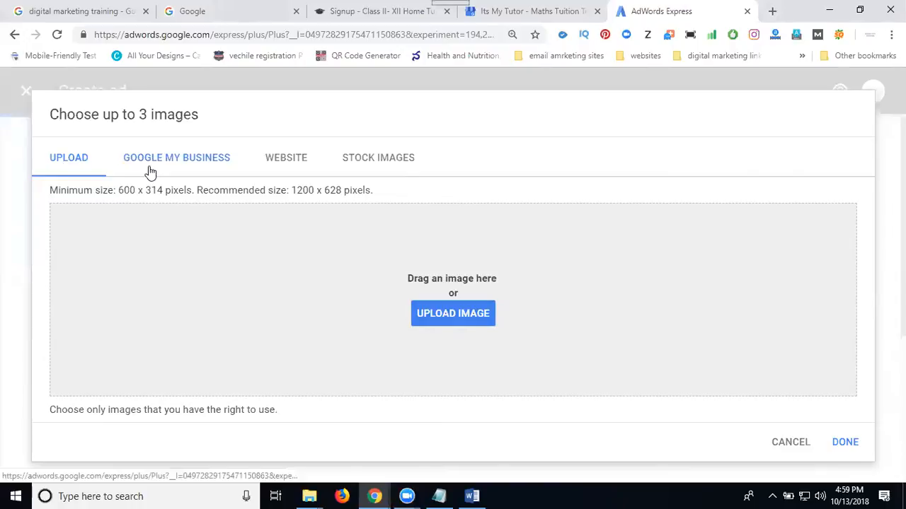
click(288, 164)
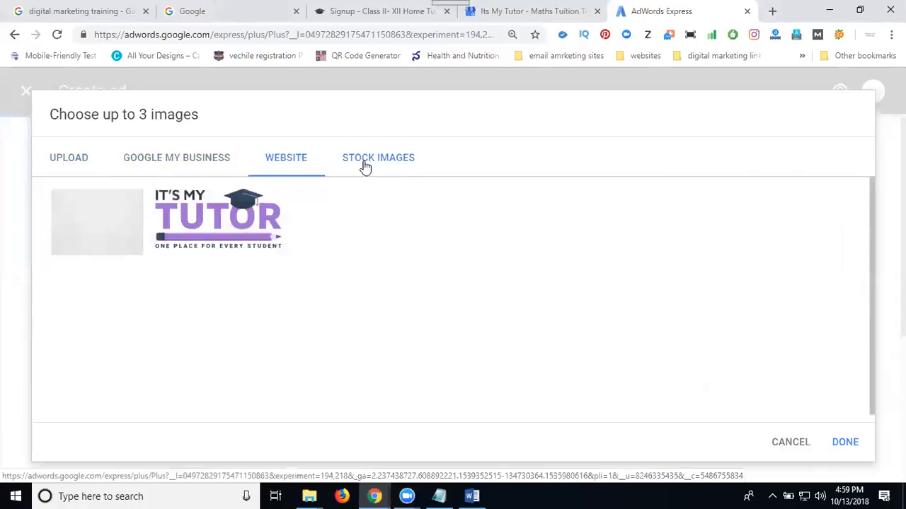
click(365, 165)
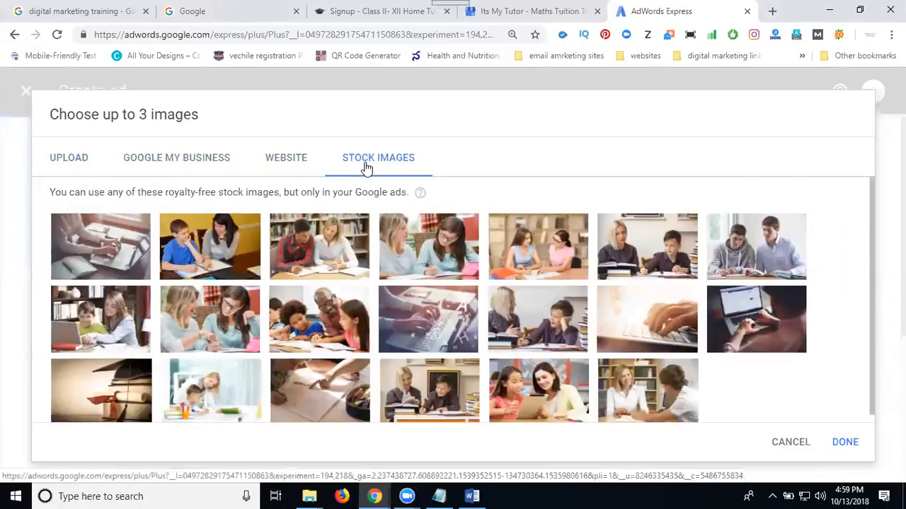
click(290, 166)
click(249, 205)
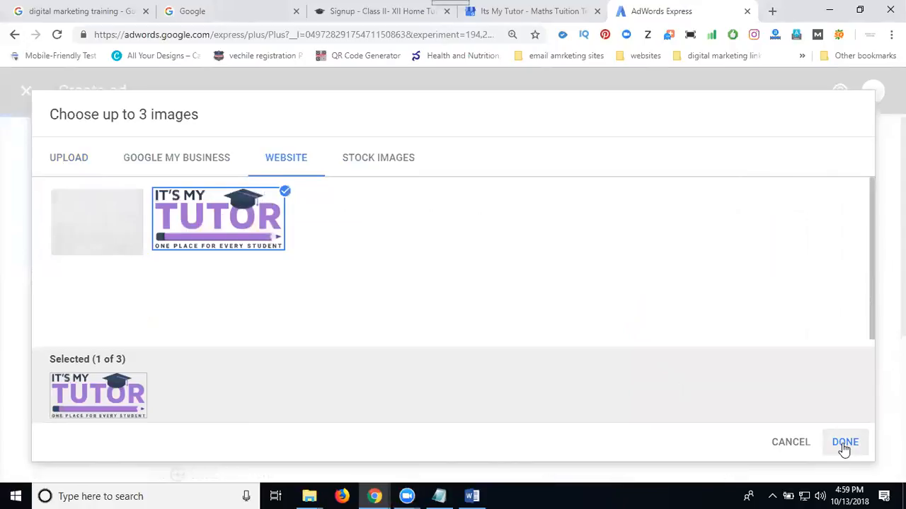
click(843, 444)
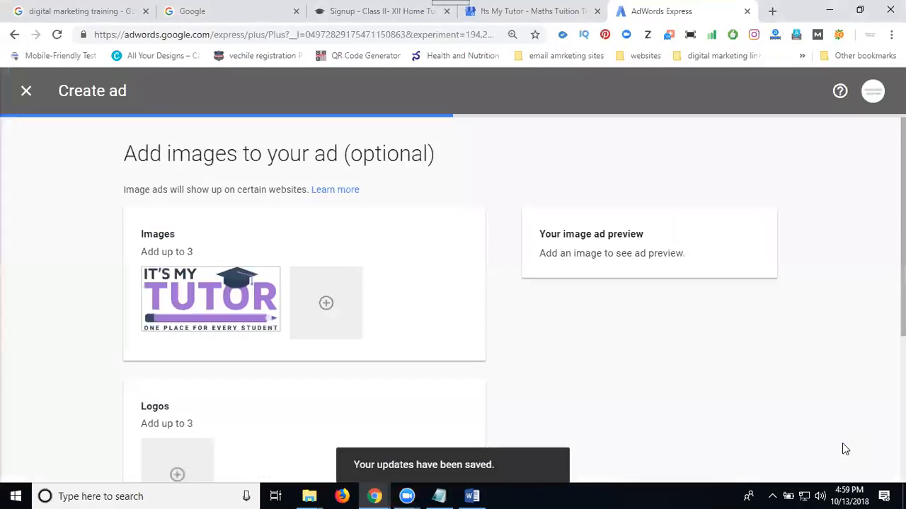
- Upload the logos file from the itsmytutor folder as the ad's logo
click(183, 450)
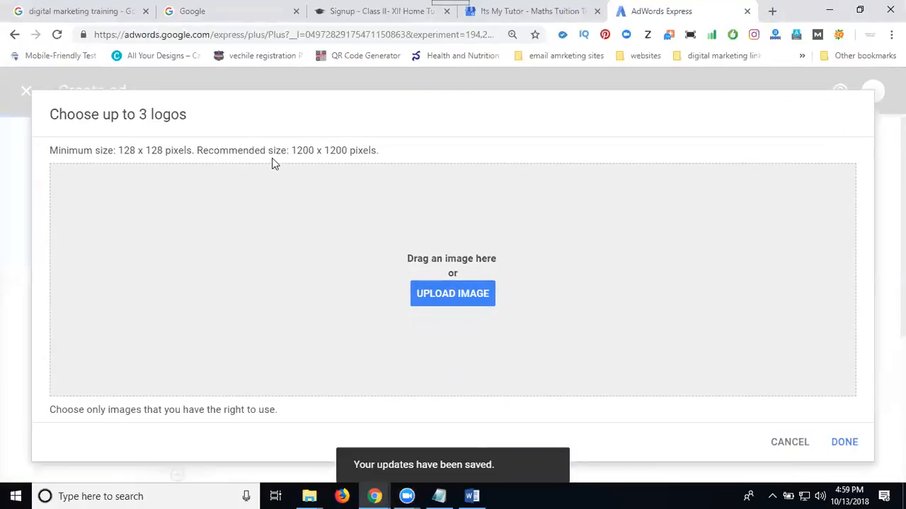
click(480, 296)
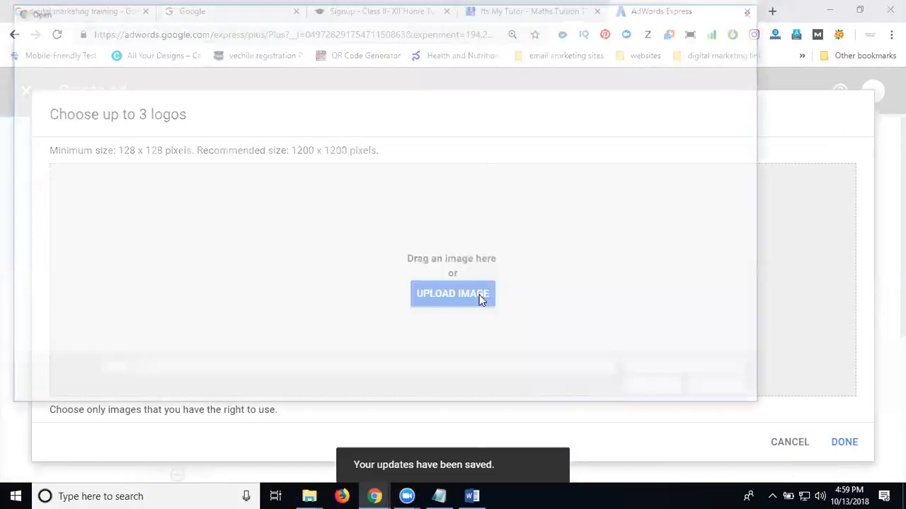
click(496, 123)
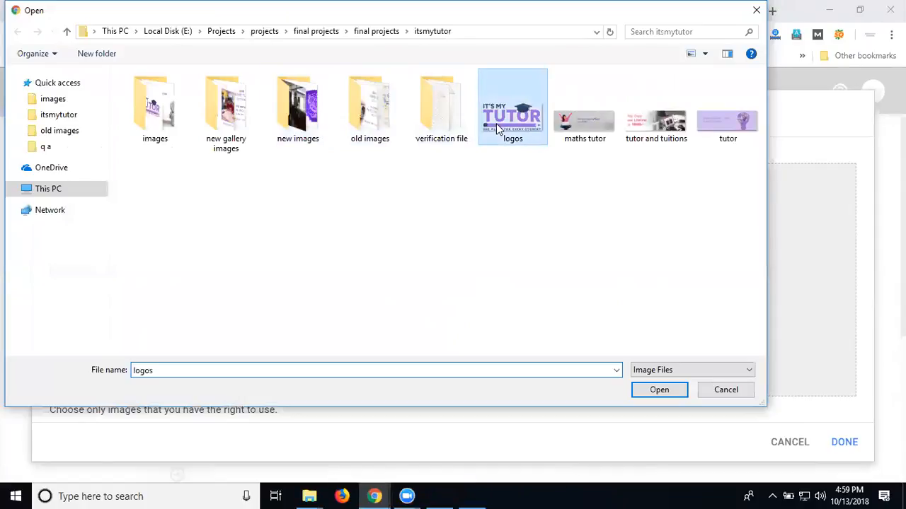
double_click(496, 124)
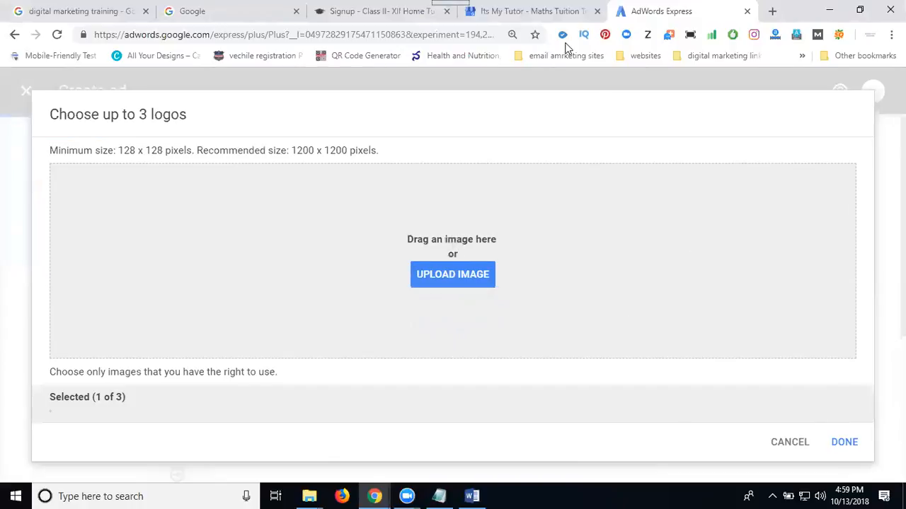
click(845, 443)
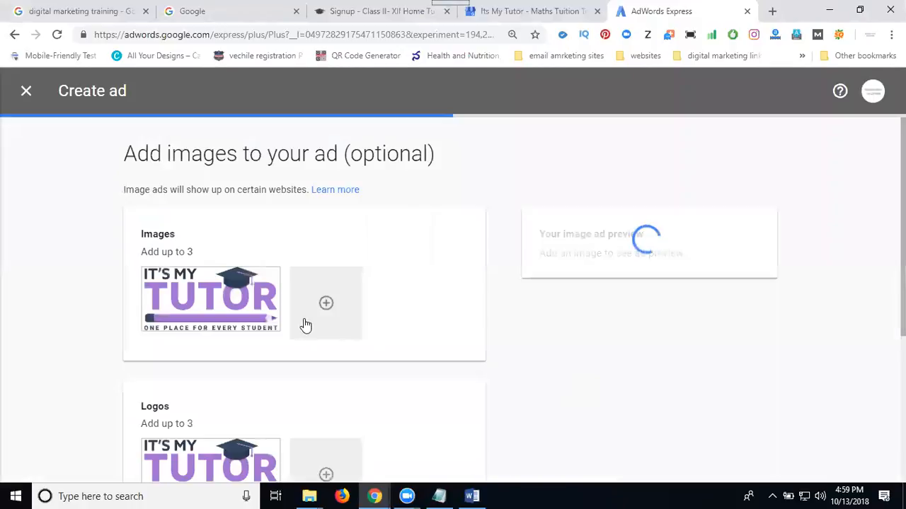
- Remove the It's My Tutor picture from the ad images and upload Post-2-oct-tuitions from the new gallery images folder instead
click(276, 270)
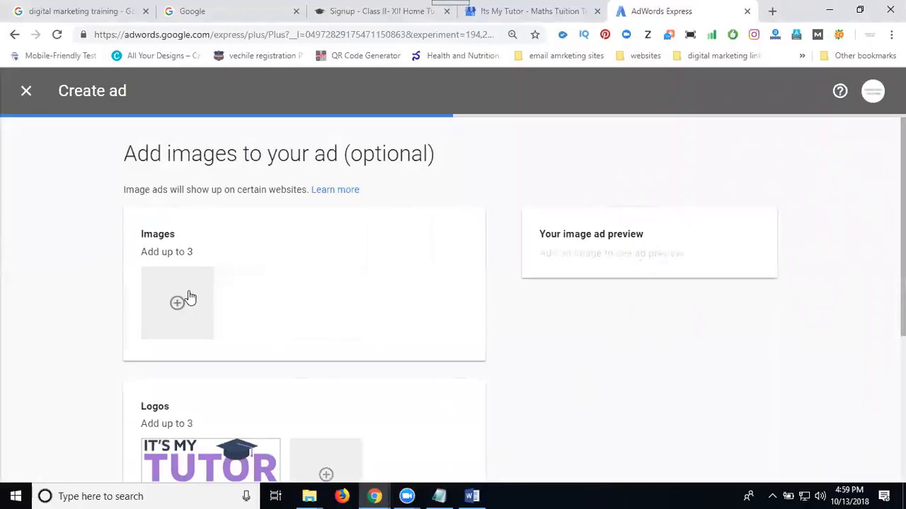
click(178, 302)
click(274, 157)
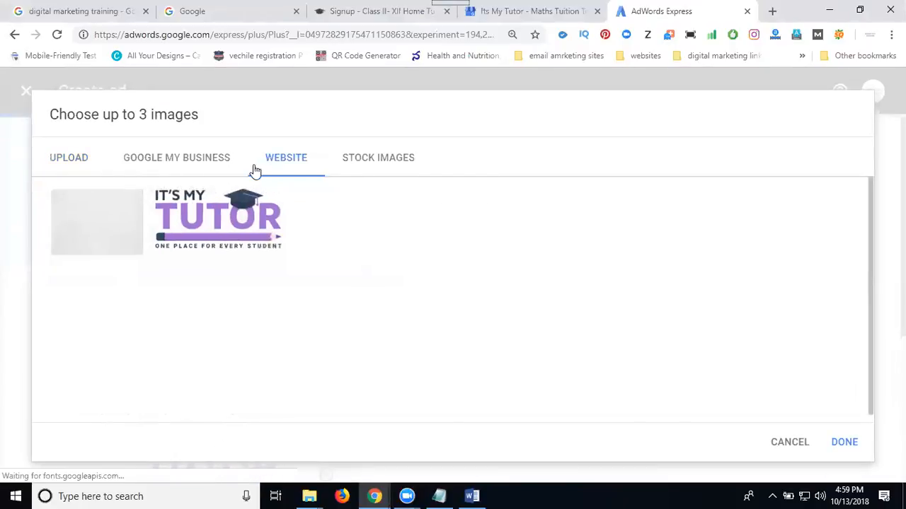
click(73, 164)
click(467, 313)
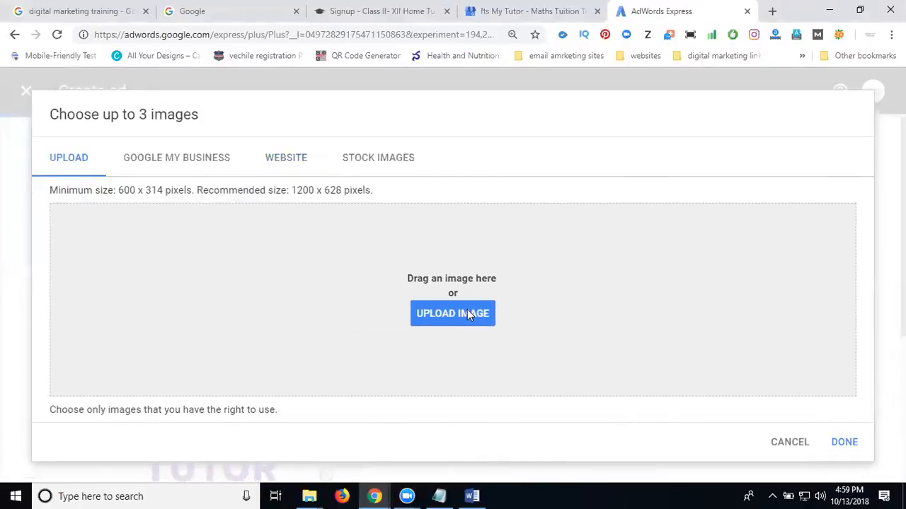
double_click(215, 121)
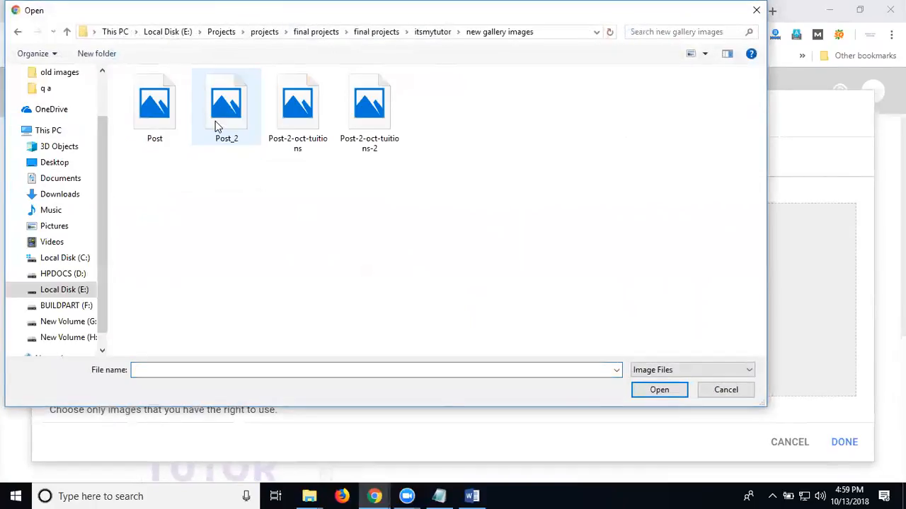
click(294, 118)
double_click(295, 125)
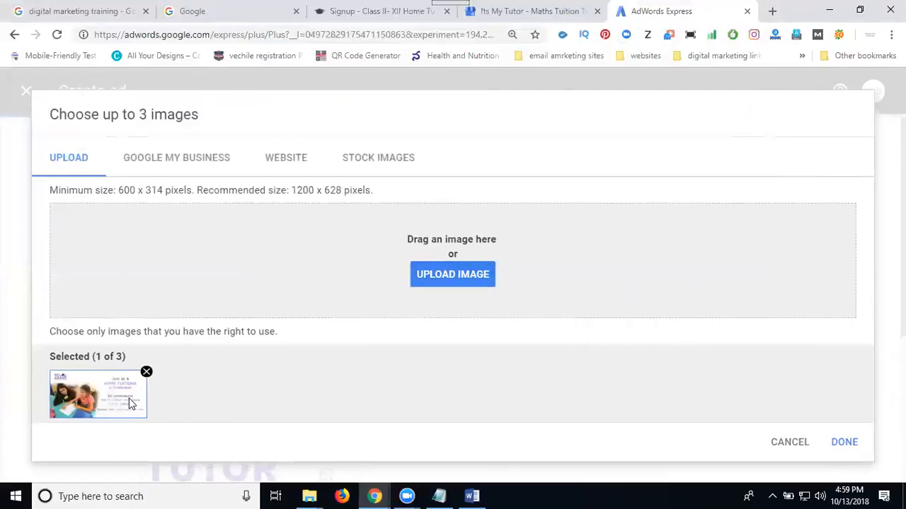
- Upload Post-2-oct-tuitions-2 from the new gallery images folder as the second ad image
click(419, 278)
click(345, 131)
double_click(345, 131)
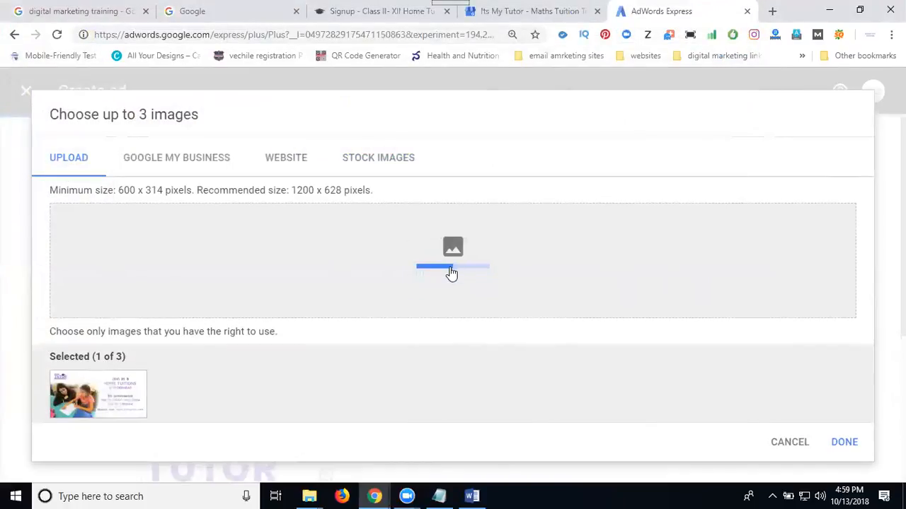
- Upload Post-final from the old images folder as the third ad image and save the image selection
click(449, 267)
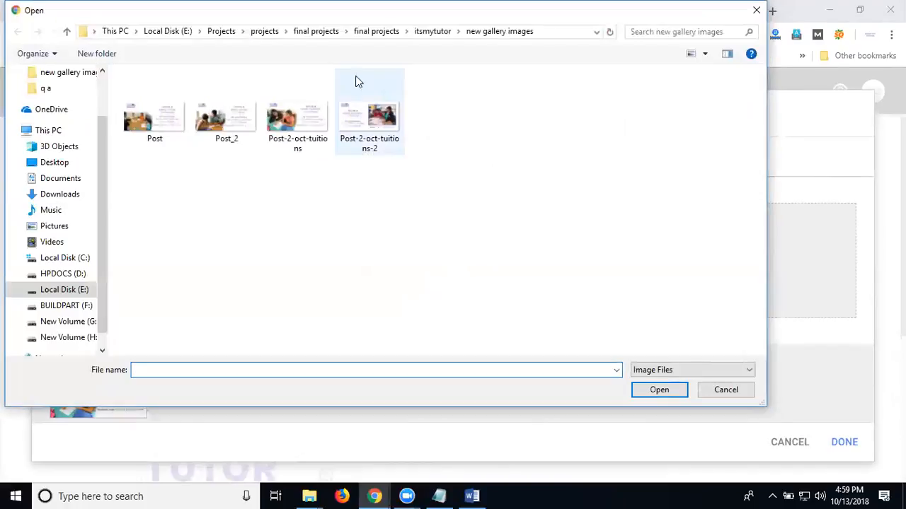
click(429, 34)
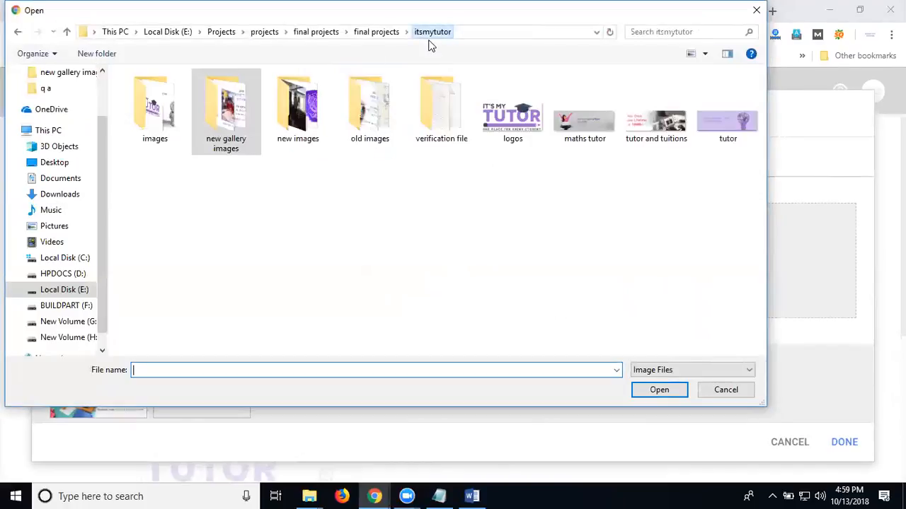
double_click(387, 113)
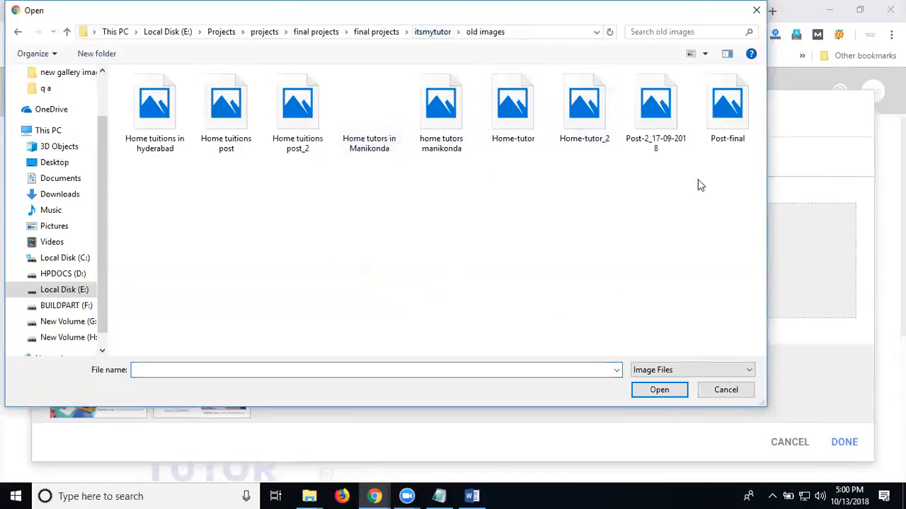
click(713, 130)
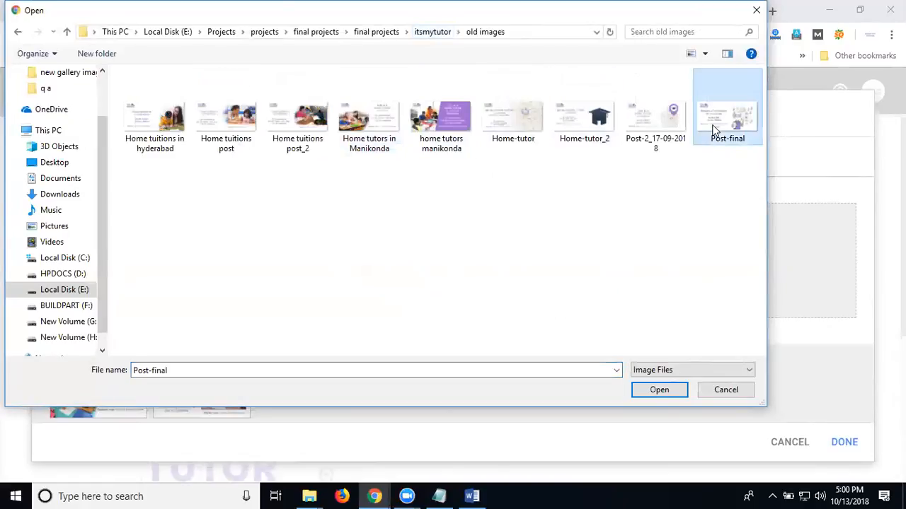
double_click(713, 129)
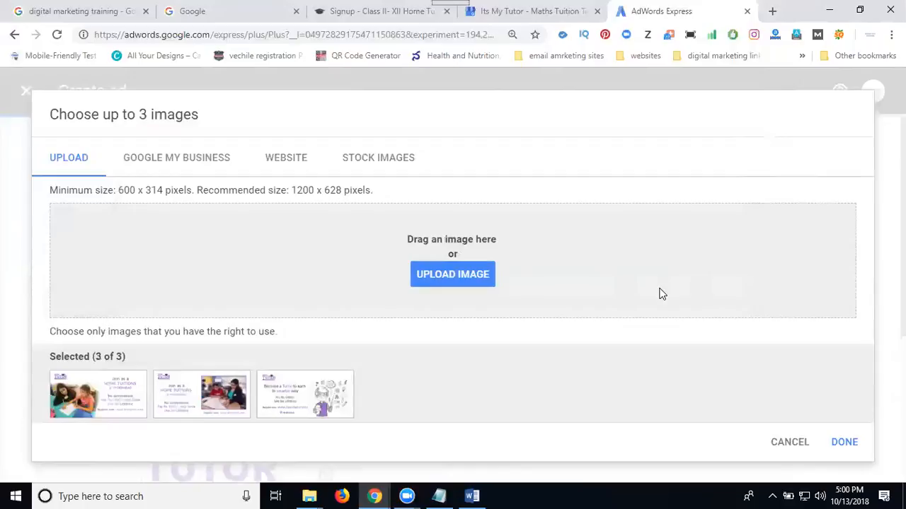
click(843, 442)
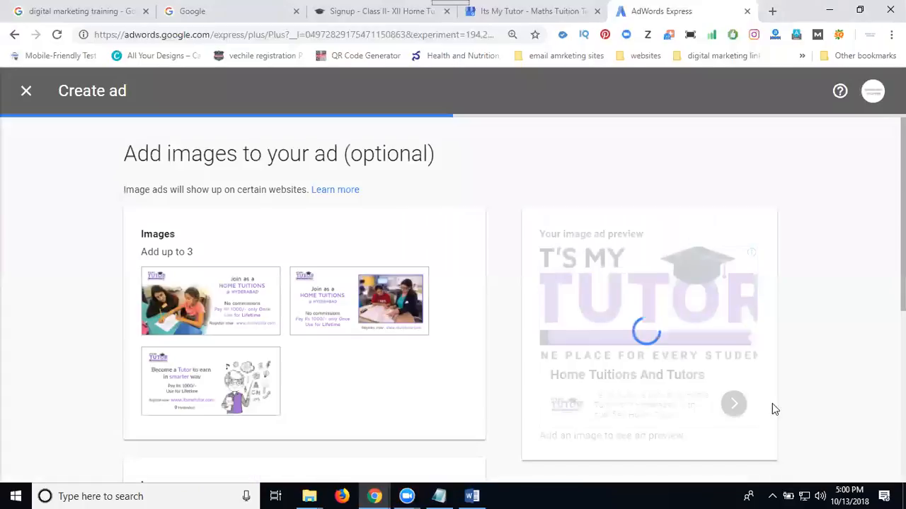
- Open the image ad previews and examine how the ad's images, logo and text appear in the different layouts
scroll(694, 343, down, 2)
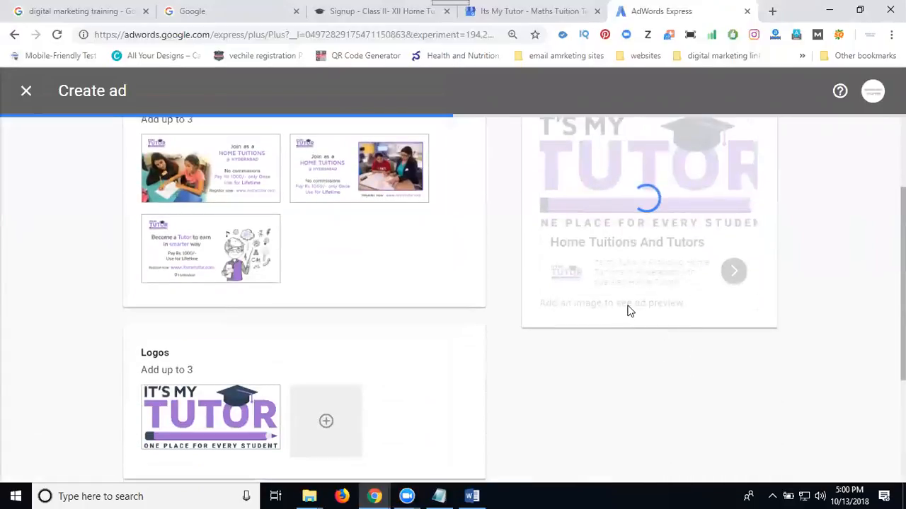
click(623, 334)
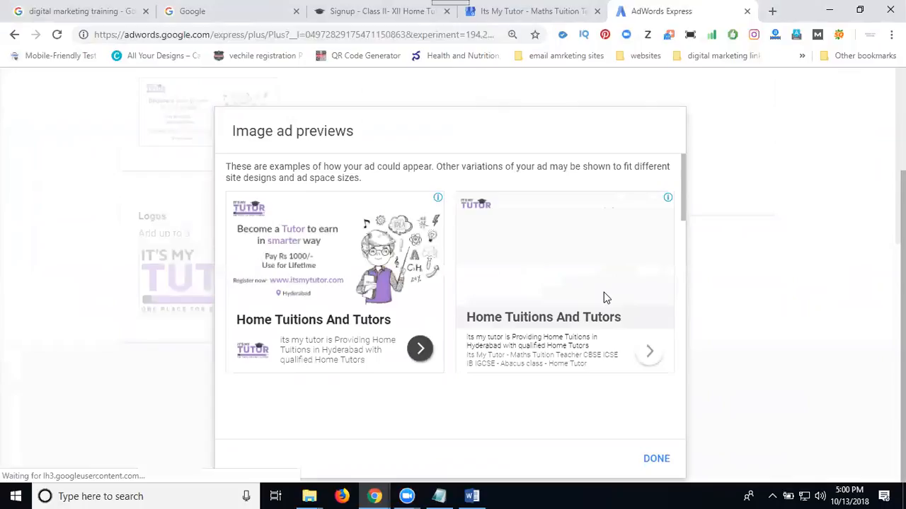
scroll(603, 296, down, 1)
scroll(604, 297, down, 3)
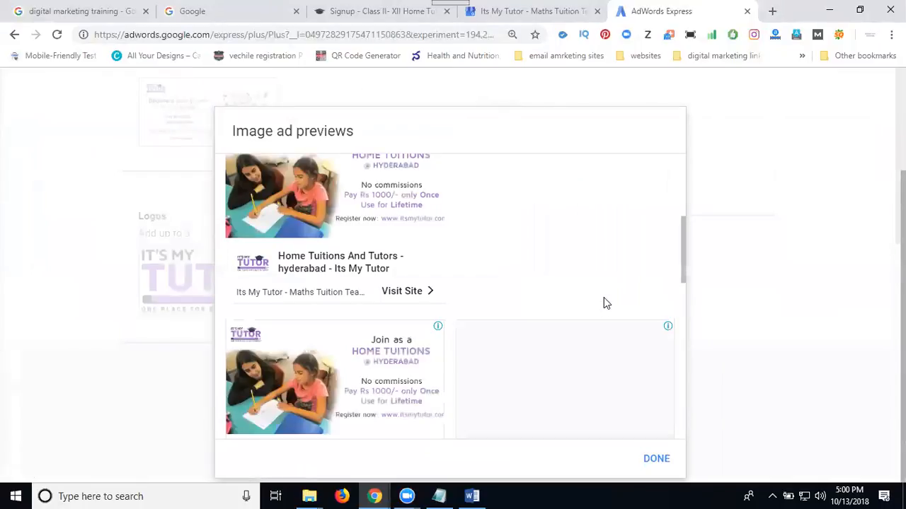
scroll(603, 303, down, 5)
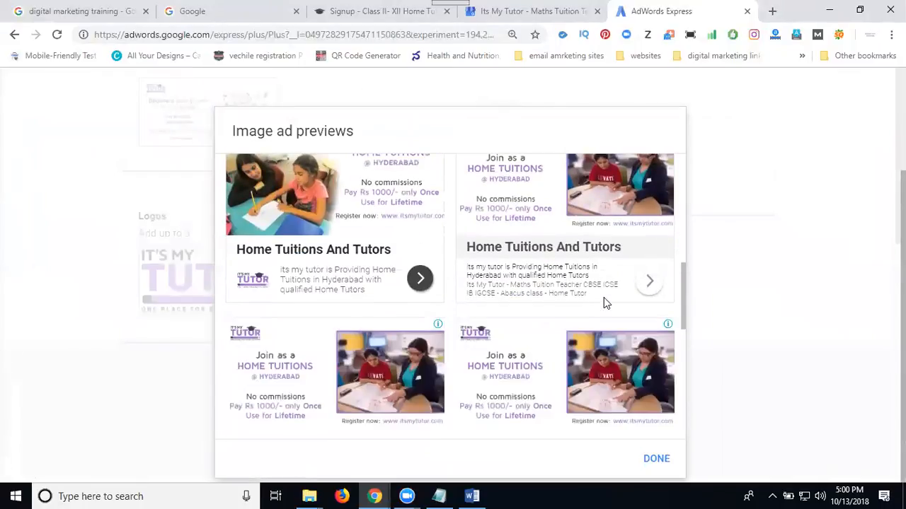
scroll(603, 297, down, 5)
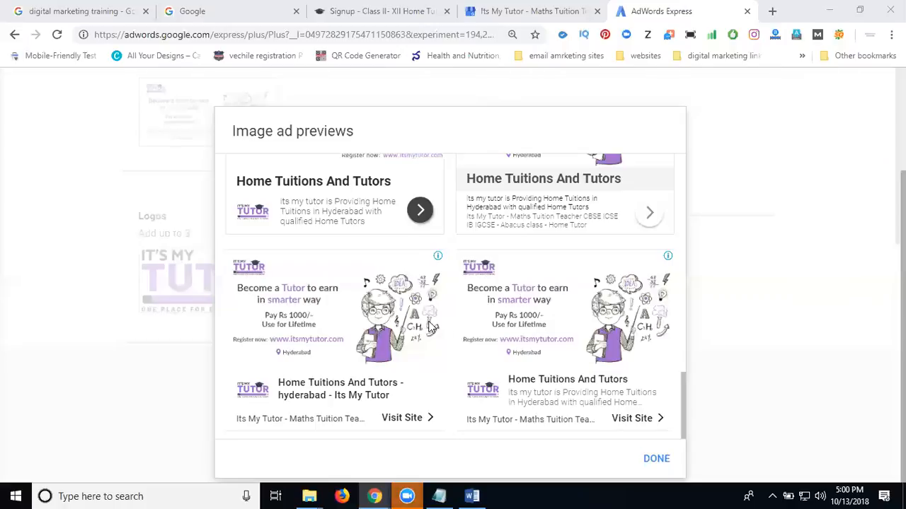
scroll(500, 263, down, 4)
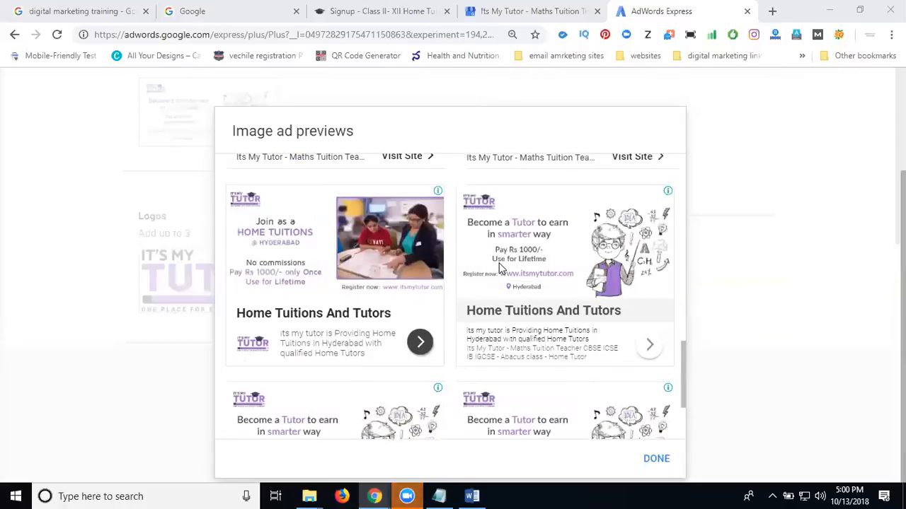
scroll(379, 243, up, 5)
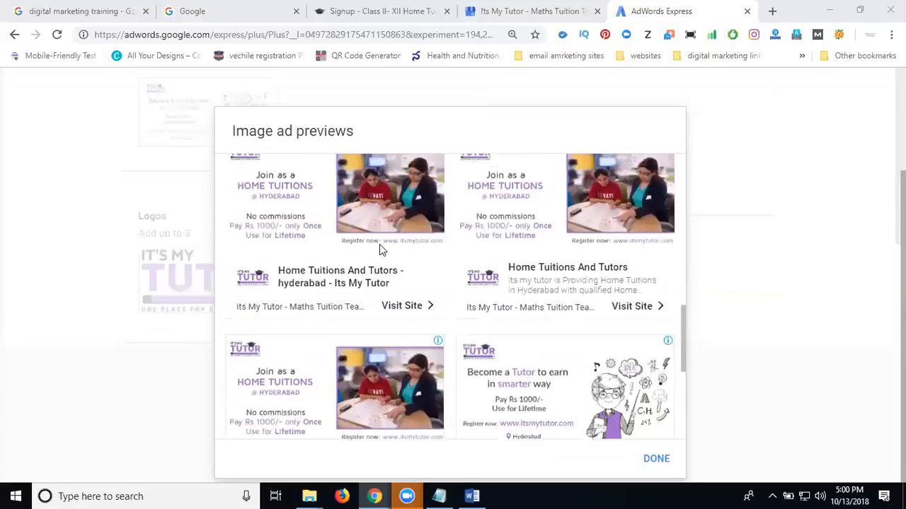
scroll(566, 248, up, 3)
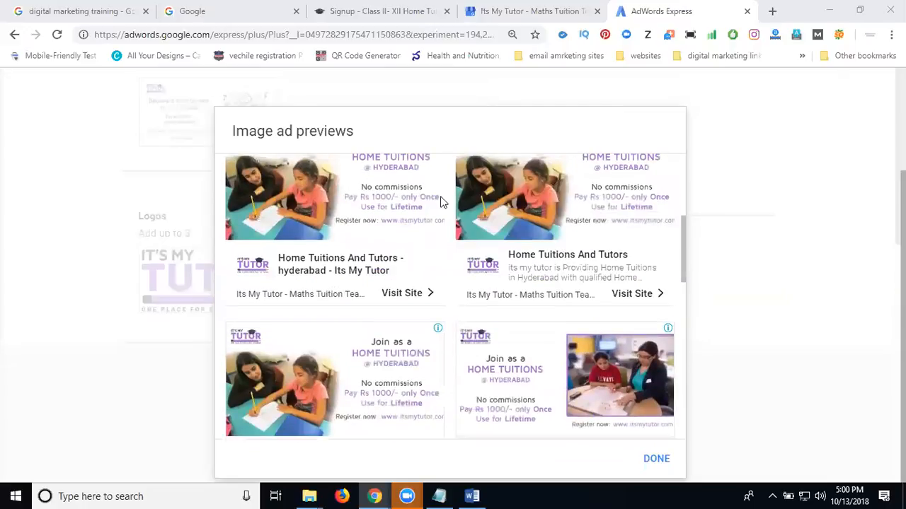
scroll(358, 228, up, 3)
scroll(357, 227, up, 1)
scroll(528, 232, up, 2)
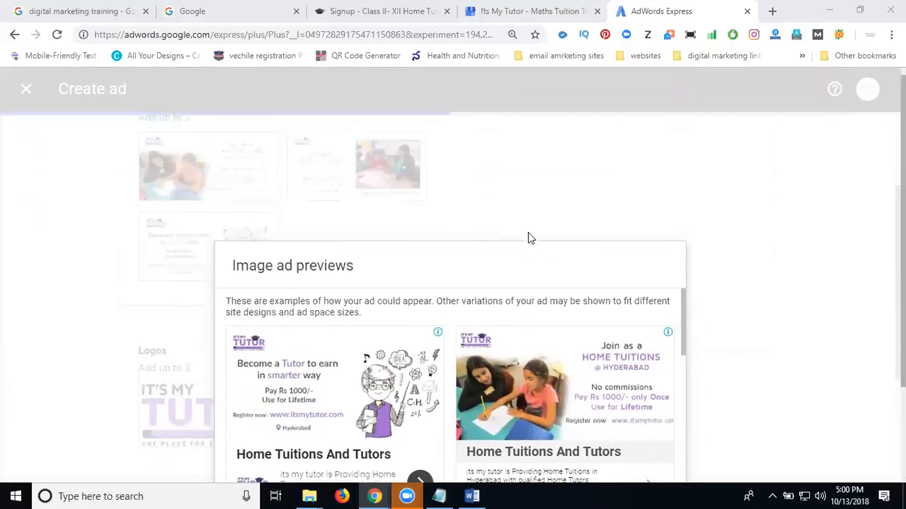
scroll(819, 285, down, 2)
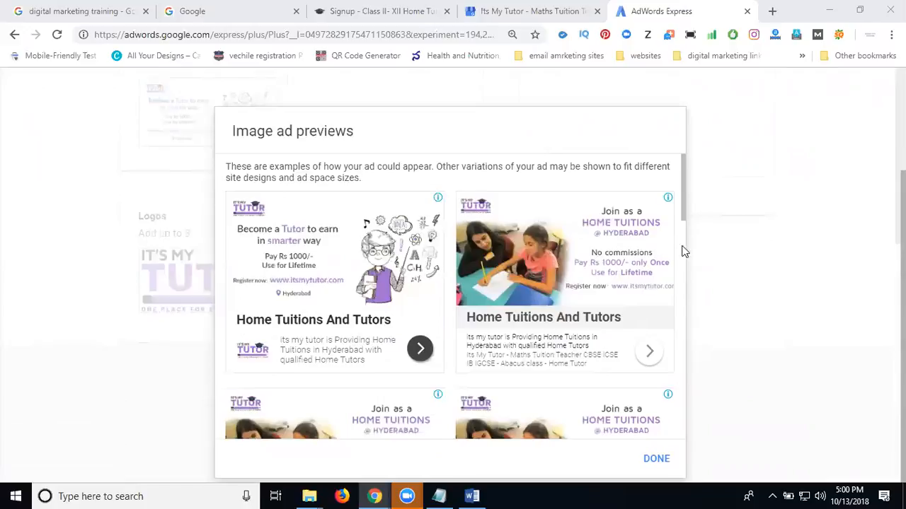
scroll(613, 250, down, 10)
scroll(630, 330, down, 5)
scroll(675, 330, down, 1)
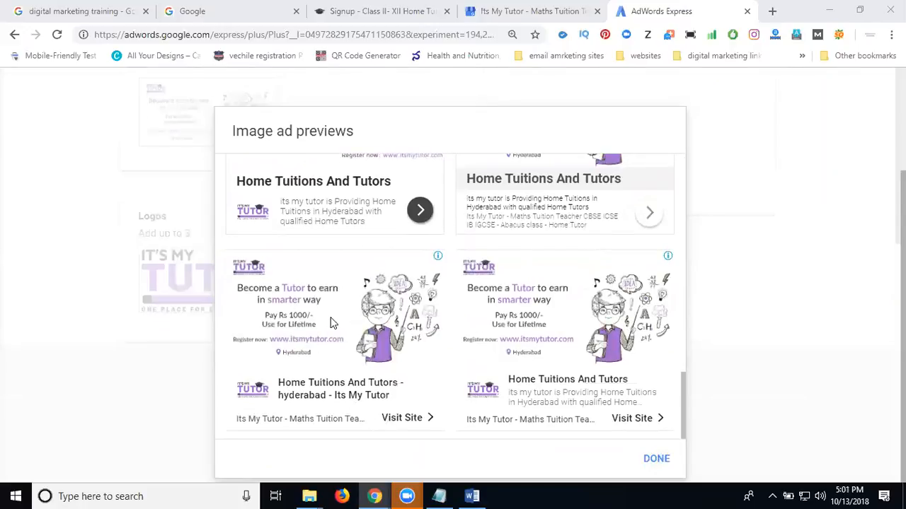
- Close the image ad previews and continue from the ad images and logos to the budget settings
click(656, 460)
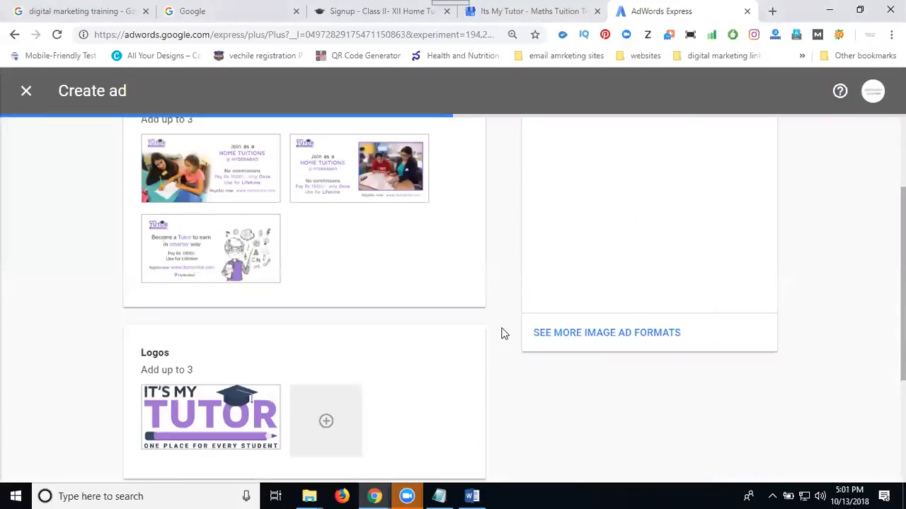
scroll(400, 283, down, 3)
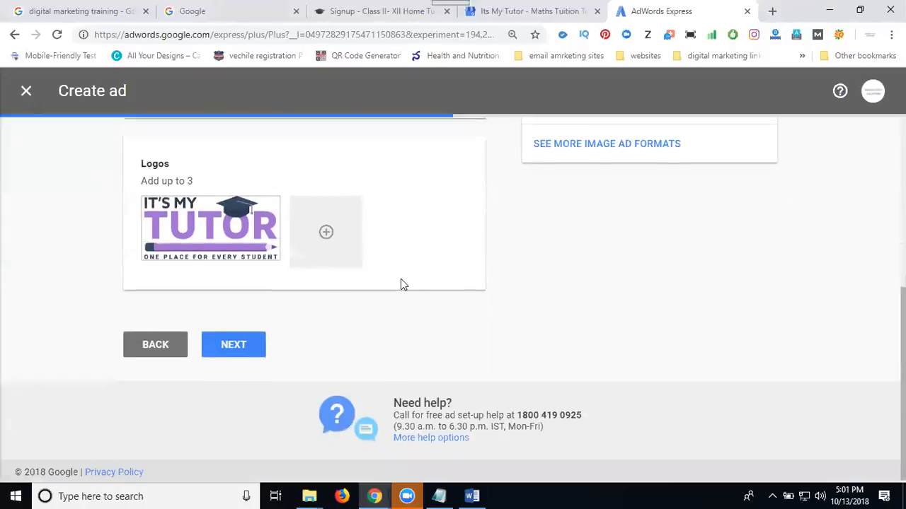
click(228, 343)
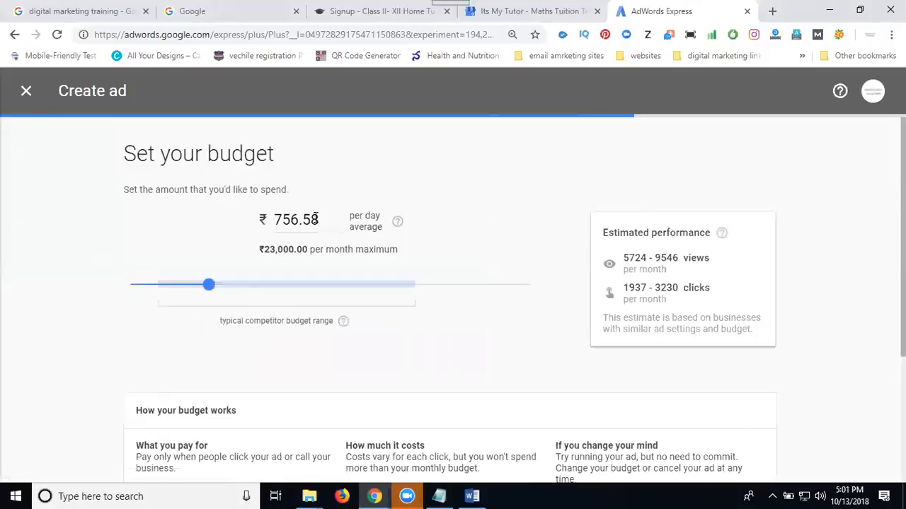
- Try ₹500 as the average daily budget, replace it with ₹150, and continue to the ad settings review
double_click(316, 220)
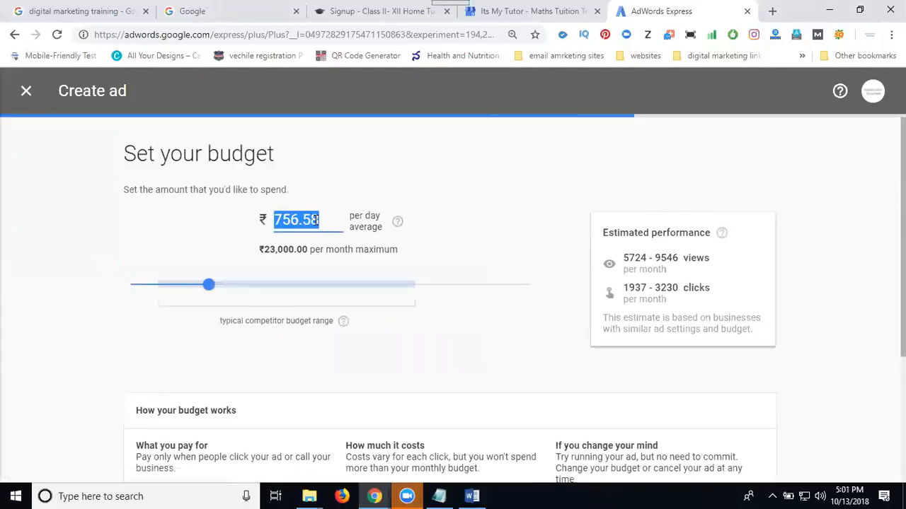
text(500)
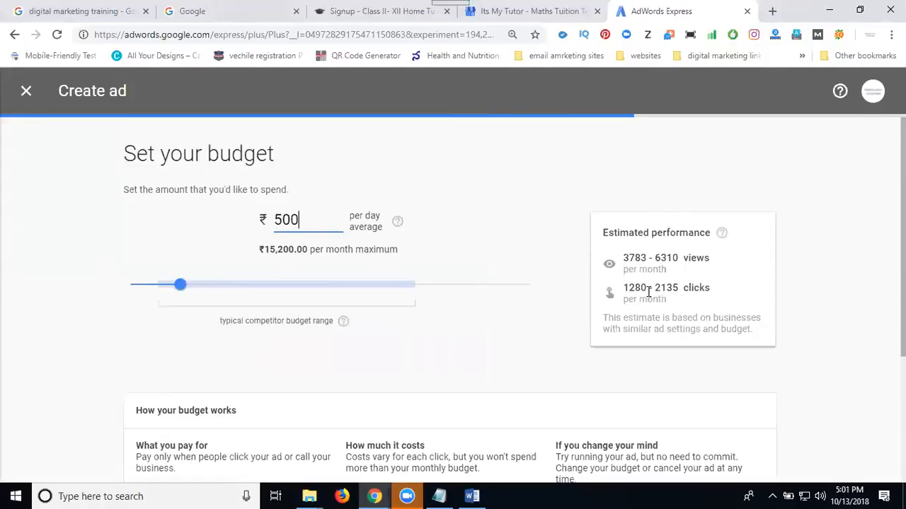
double_click(317, 221)
text(150)
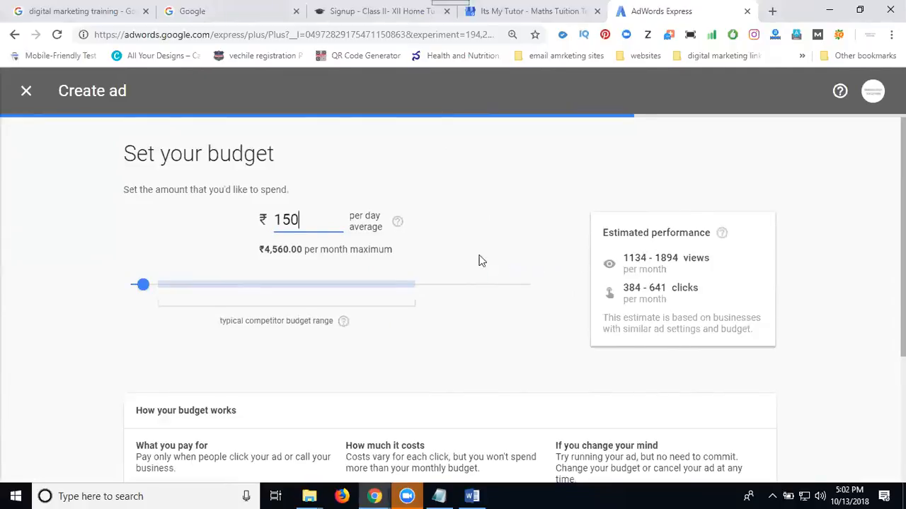
scroll(479, 259, down, 3)
click(233, 343)
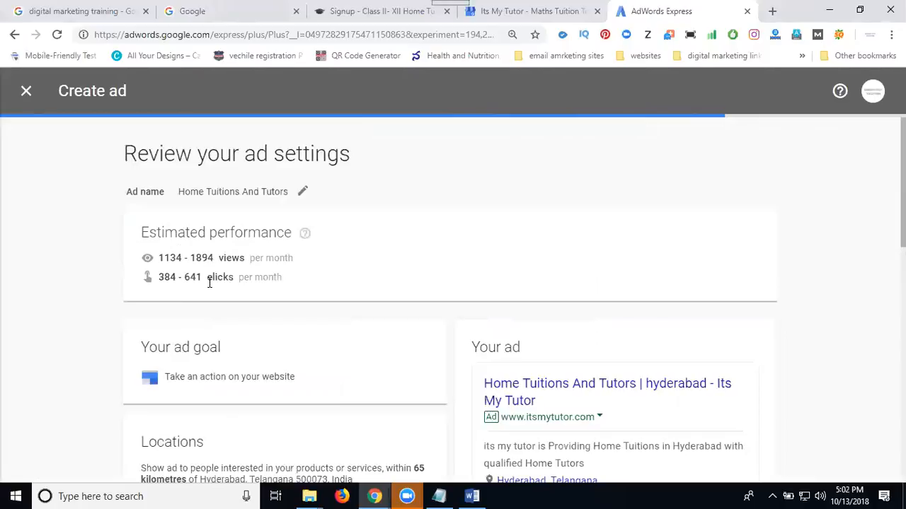
- Review the ad's estimated performance, goal, text, images and budget, and continue to the payment info
scroll(530, 315, down, 2)
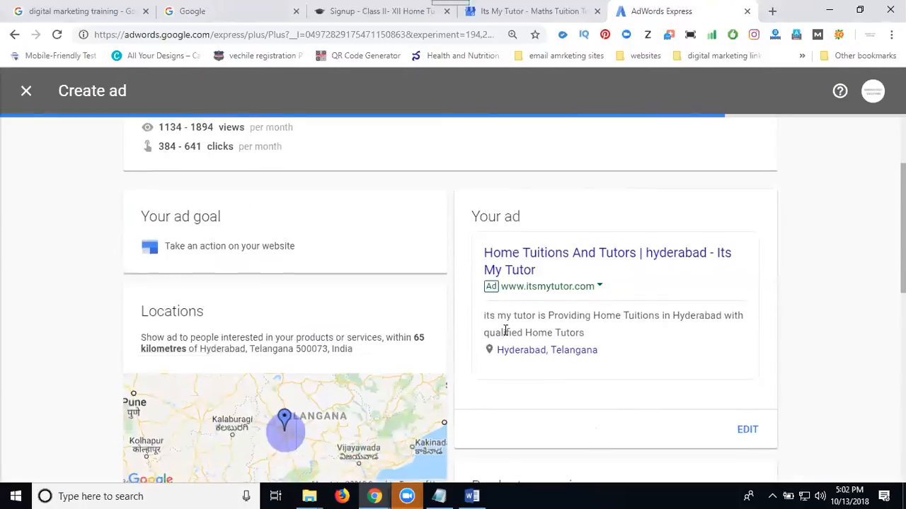
scroll(207, 256, up, 2)
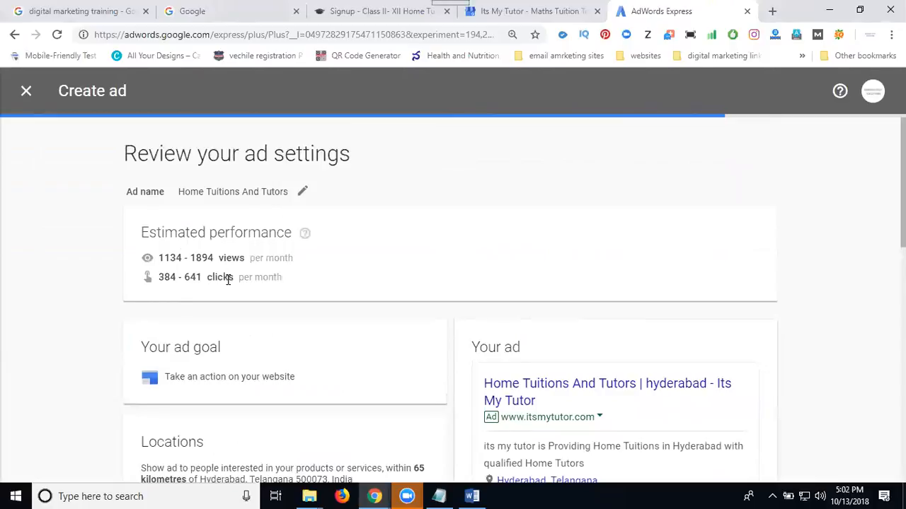
scroll(227, 280, down, 5)
scroll(231, 323, down, 2)
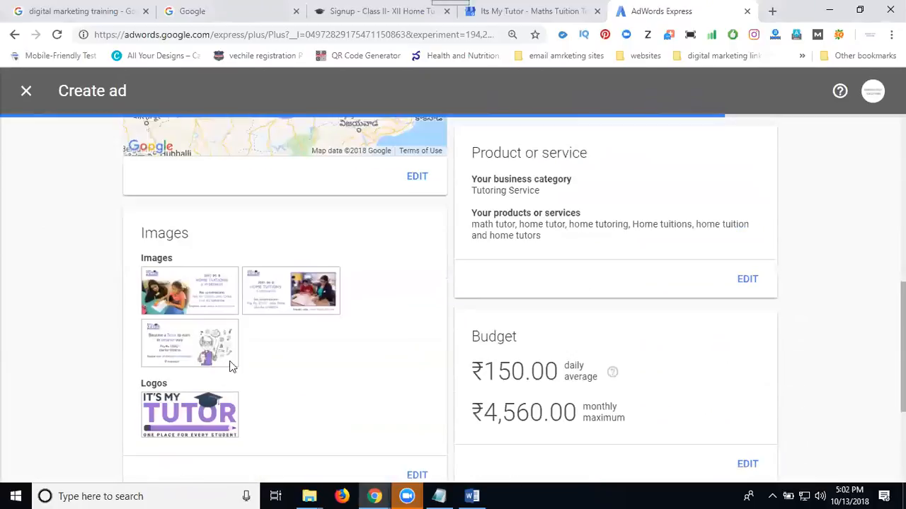
drag(488, 373, 551, 374)
drag(576, 411, 467, 416)
scroll(466, 416, down, 3)
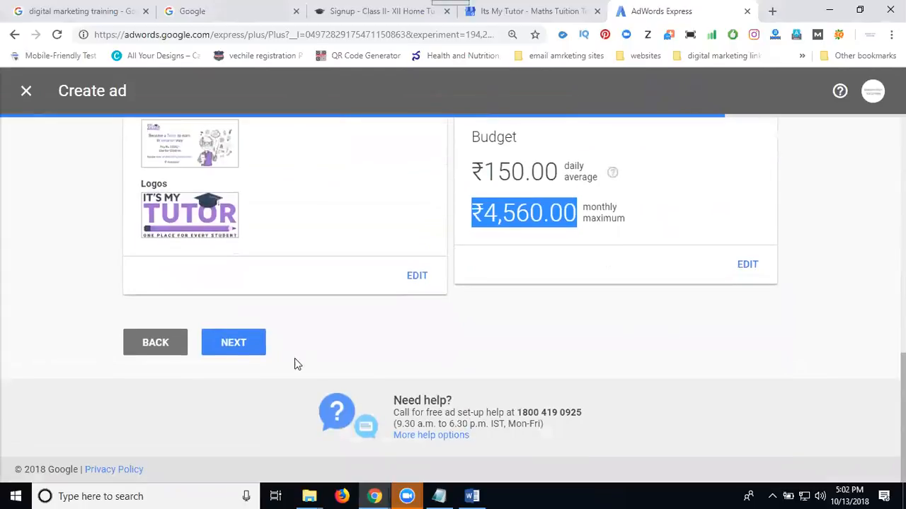
click(236, 353)
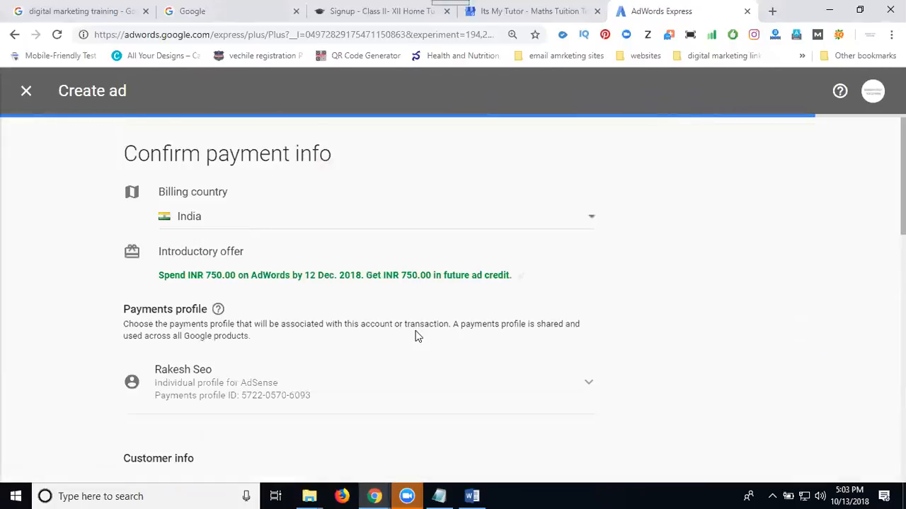
- Examine the payments profile, customer info and payment settings, and open the card details for entry
scroll(416, 336, down, 3)
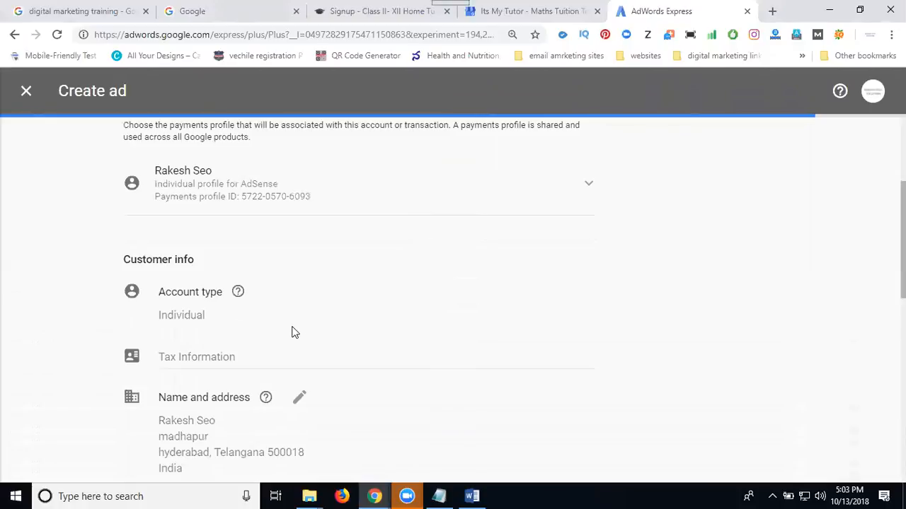
scroll(295, 331, down, 2)
scroll(295, 329, down, 2)
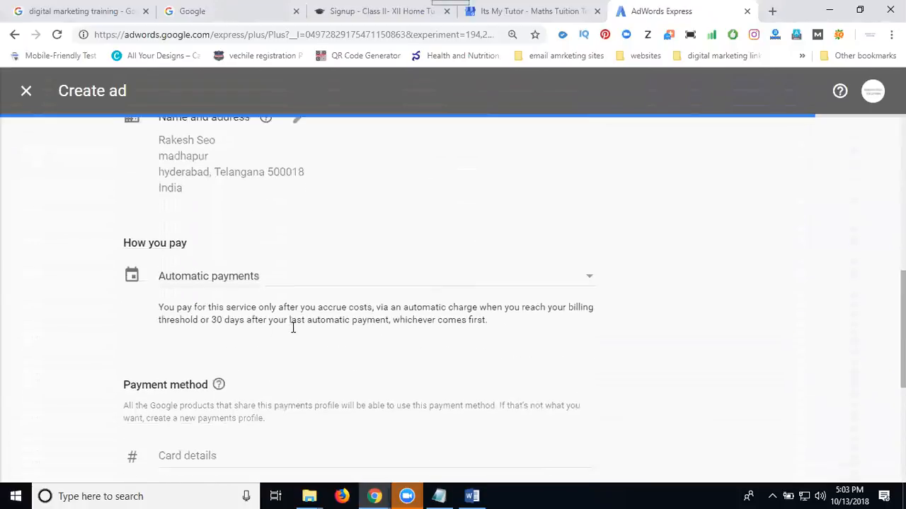
scroll(293, 327, down, 3)
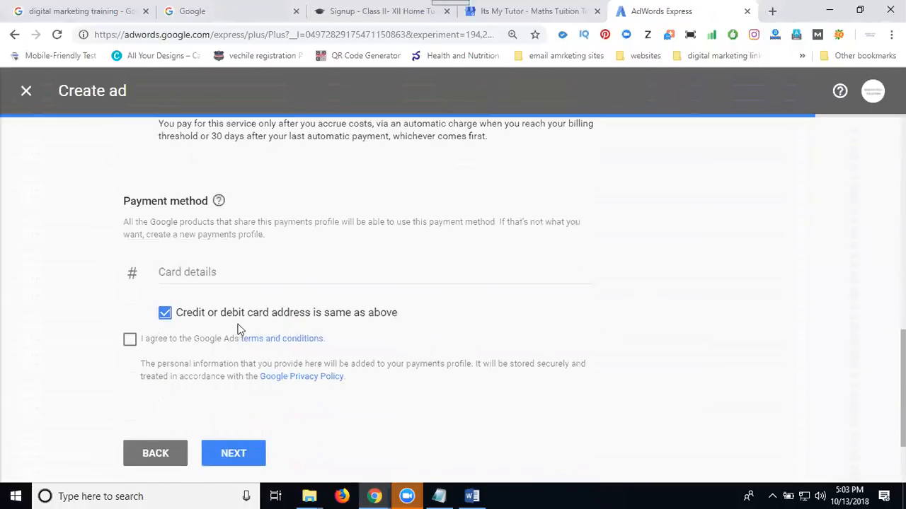
click(190, 278)
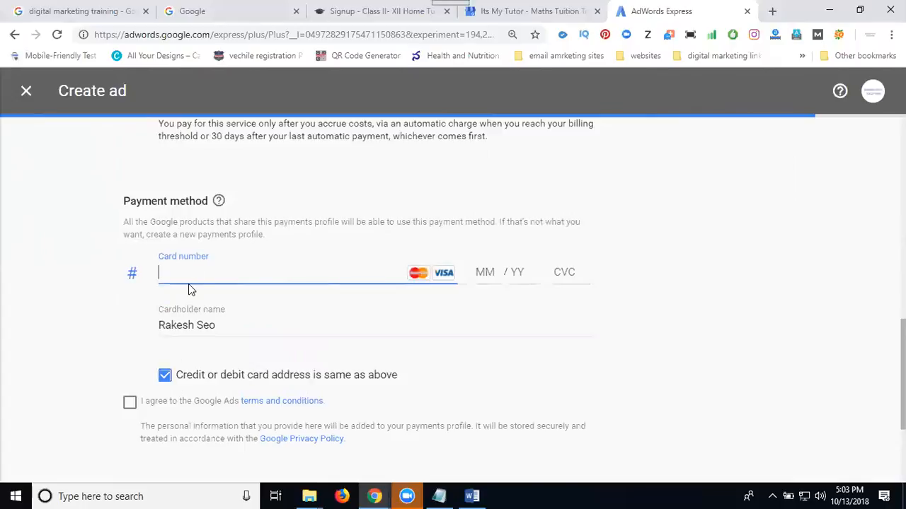
- Change how the ad is paid to Manual payments and expand the list of available payment methods
scroll(191, 289, up, 2)
click(225, 237)
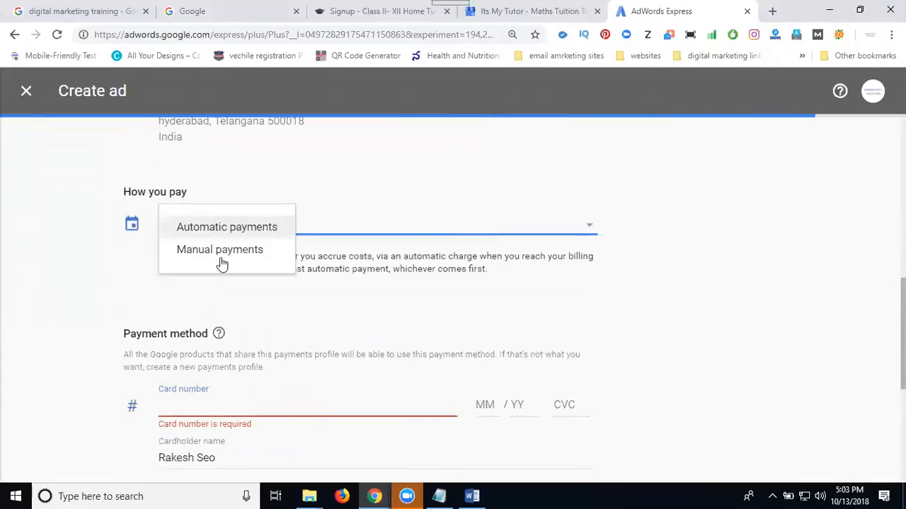
click(220, 255)
click(177, 301)
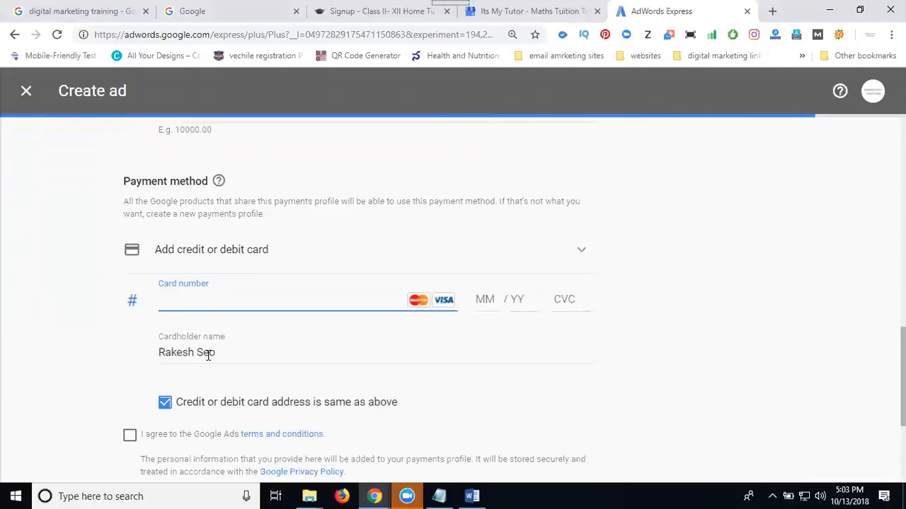
click(307, 256)
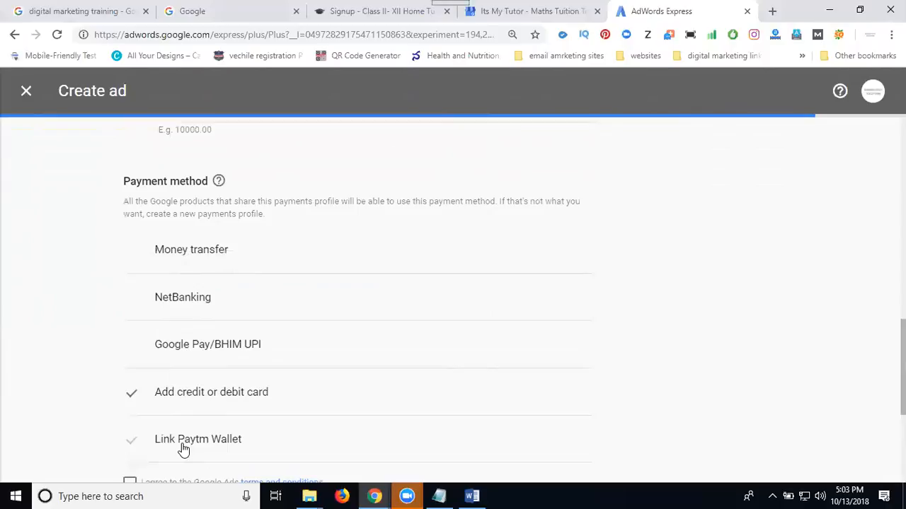
- Return to the Google local results for digital marketing training
click(72, 15)
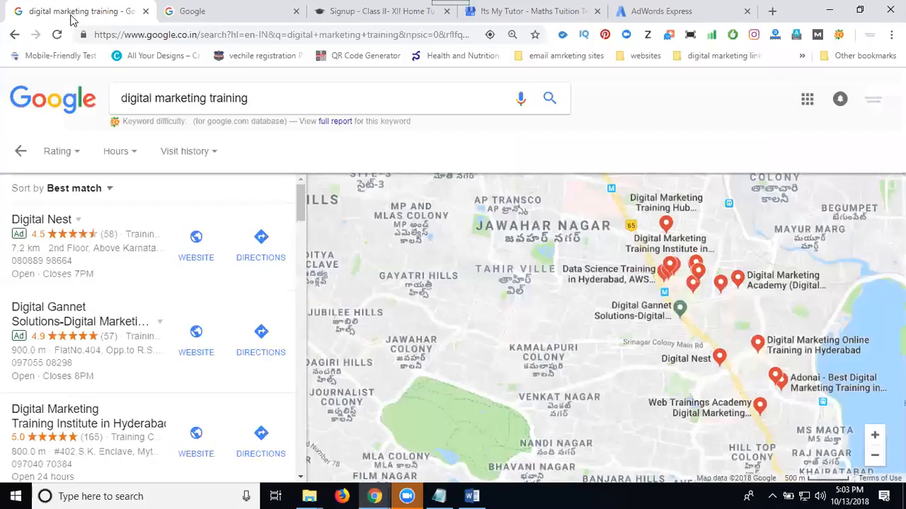